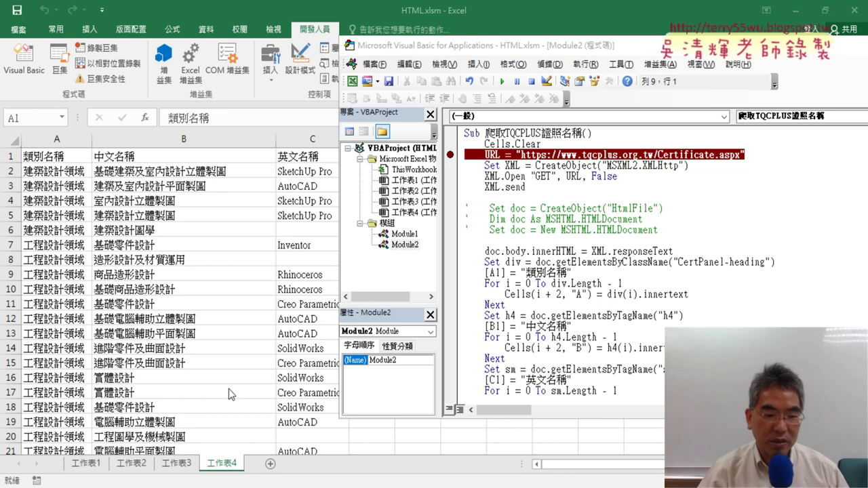
Select the commented HTMLDocument Dim/Set lines, then bring the Google Meet call in Chrome forward.
drag(465, 219, 658, 230)
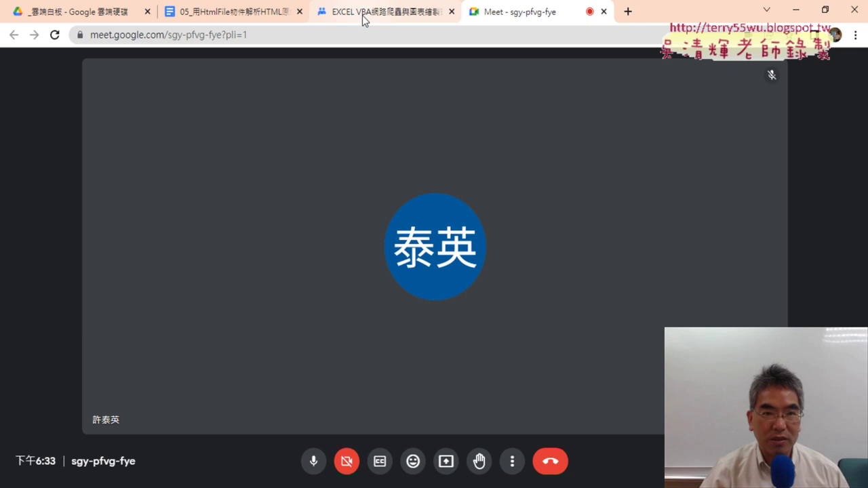
click(364, 21)
Switch from the Meet call to the Google Groups post for lesson 12 of the VBA class.
click(497, 18)
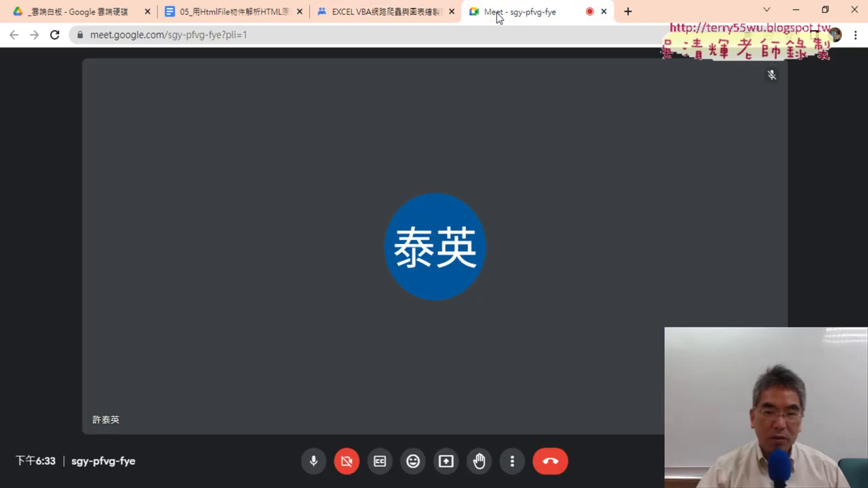
key(ctrl+shift+Tab)
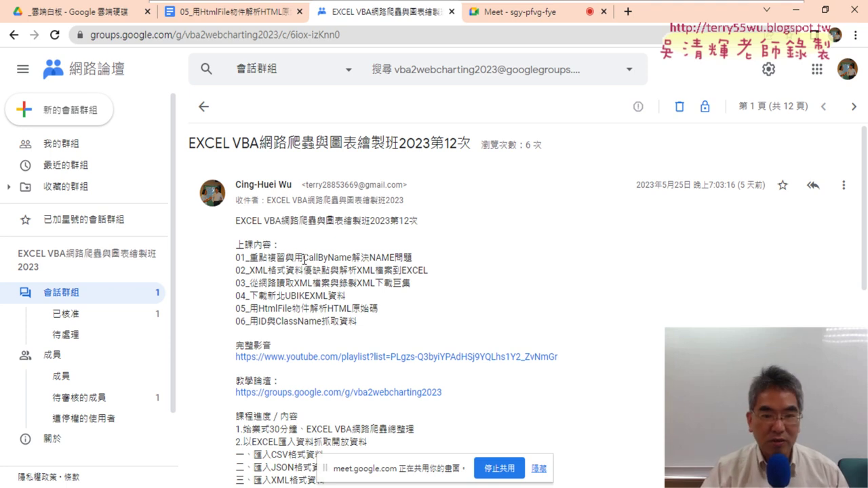
Highlight topics CallByName, NAME, XML格式, UBIKEXML資料 and HTML原始碼, then open the 05_用HtmlFile handout.
drag(303, 260, 349, 262)
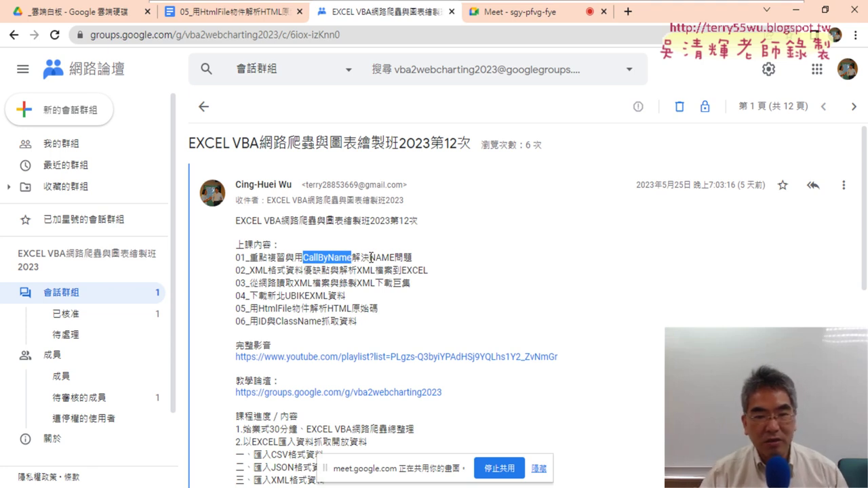
drag(370, 257, 394, 257)
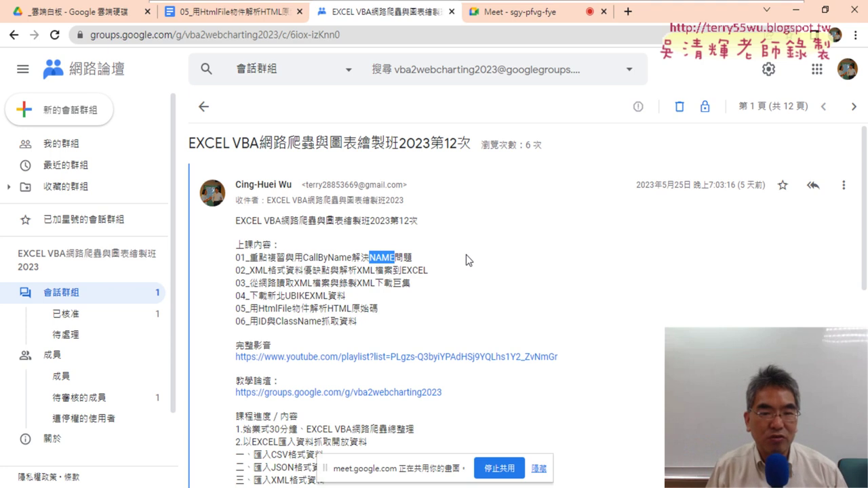
drag(303, 257, 352, 255)
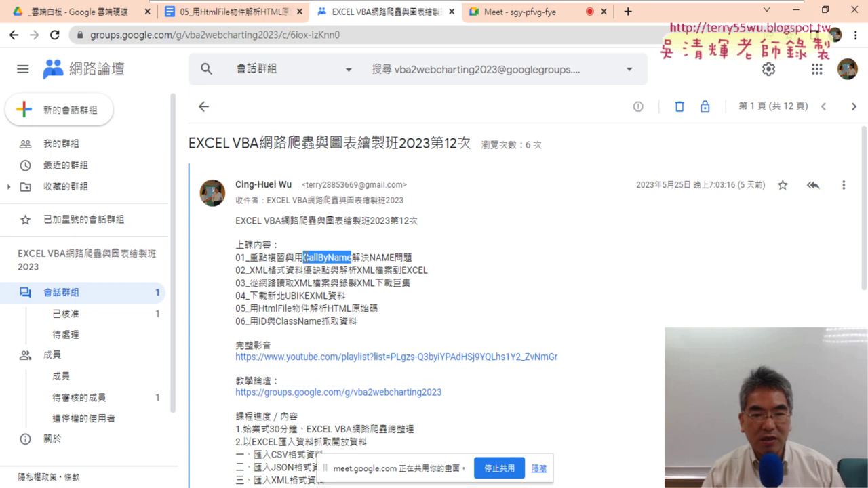
drag(251, 270, 288, 271)
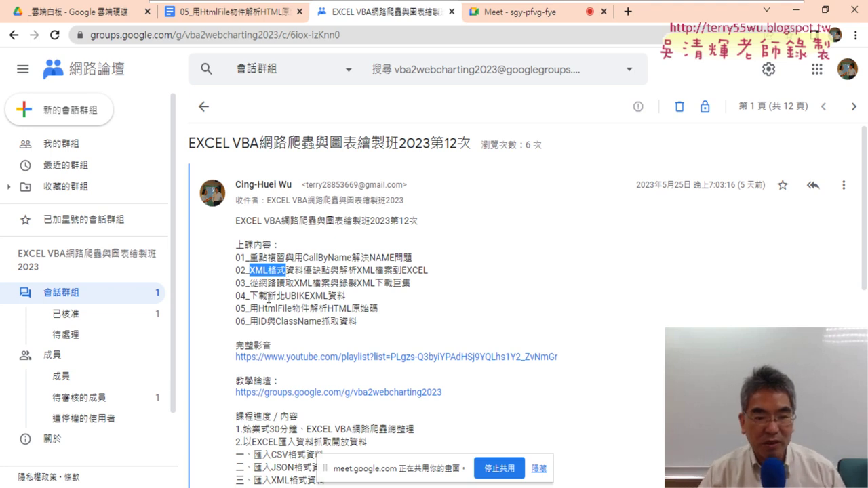
drag(283, 297, 344, 296)
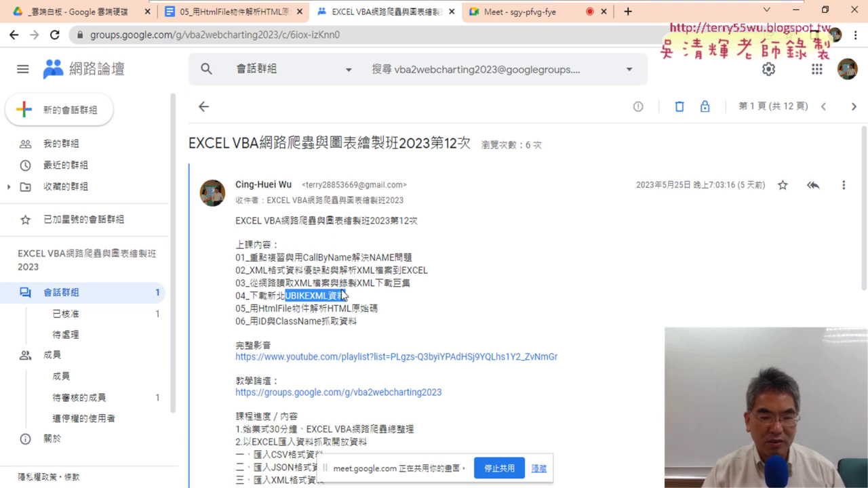
drag(328, 309, 379, 312)
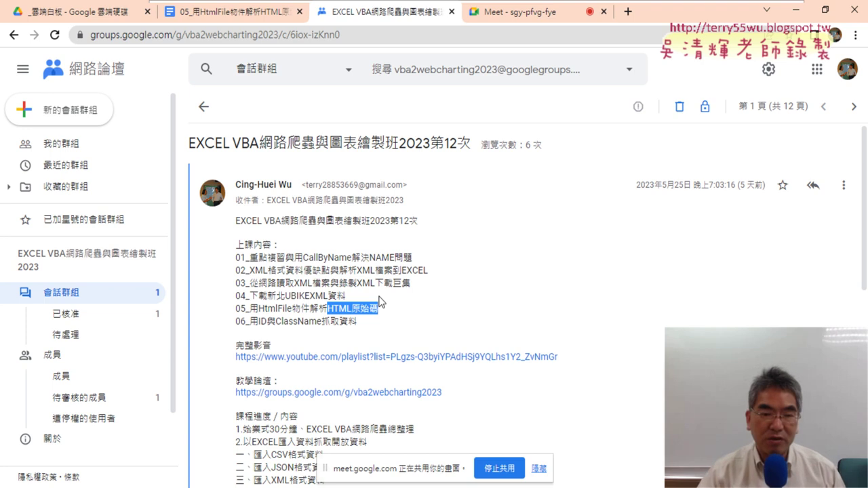
click(250, 23)
scroll(483, 235, down, 1)
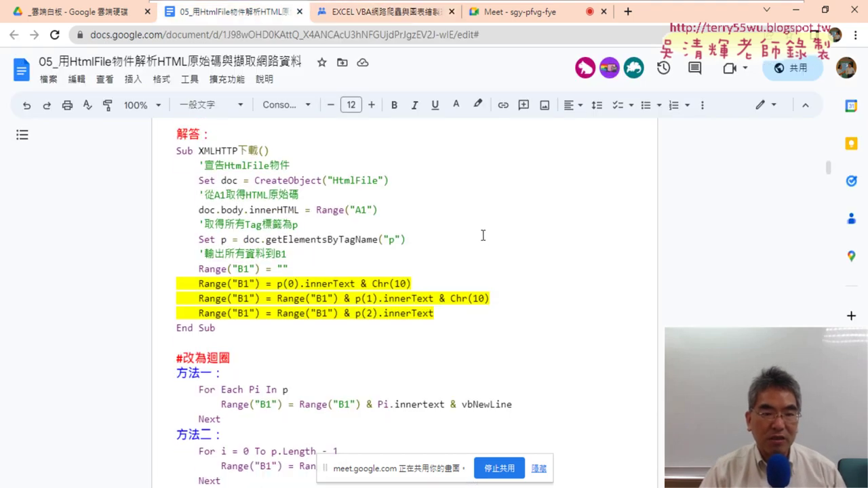
scroll(483, 235, up, 3)
scroll(483, 235, up, 3)
scroll(482, 236, up, 3)
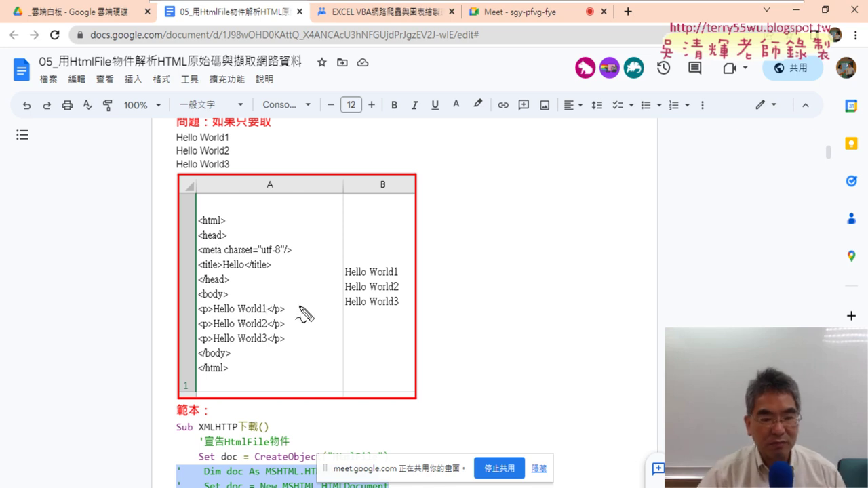
mouse_move(246, 359)
mouse_down()
mouse_move(195, 360)
mouse_move(288, 367)
mouse_move(237, 362)
mouse_up()
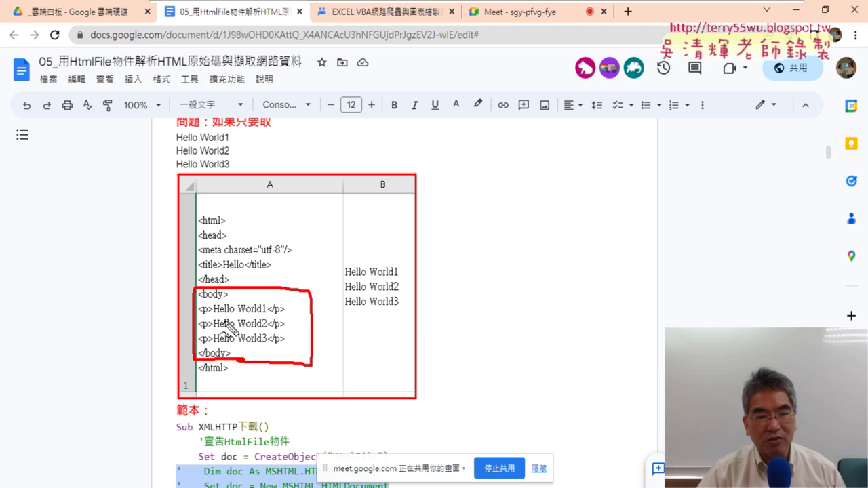
drag(212, 317, 266, 317)
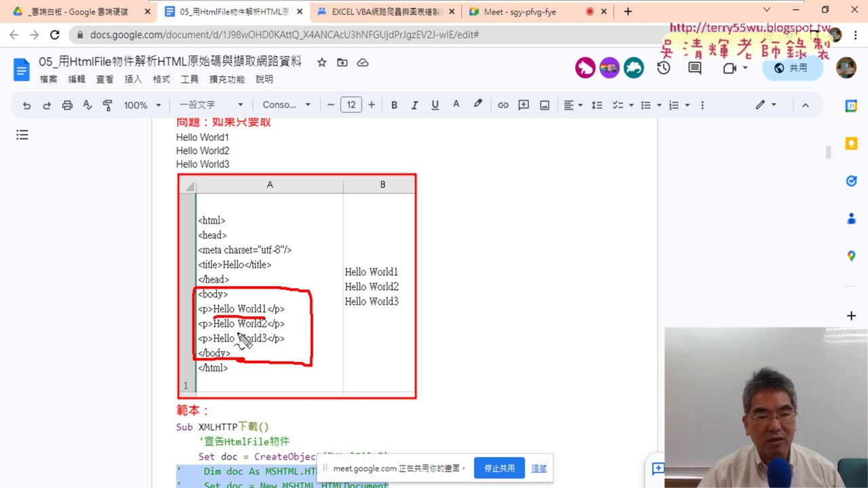
mouse_move(215, 329)
mouse_down()
mouse_move(265, 330)
mouse_move(214, 315)
mouse_up()
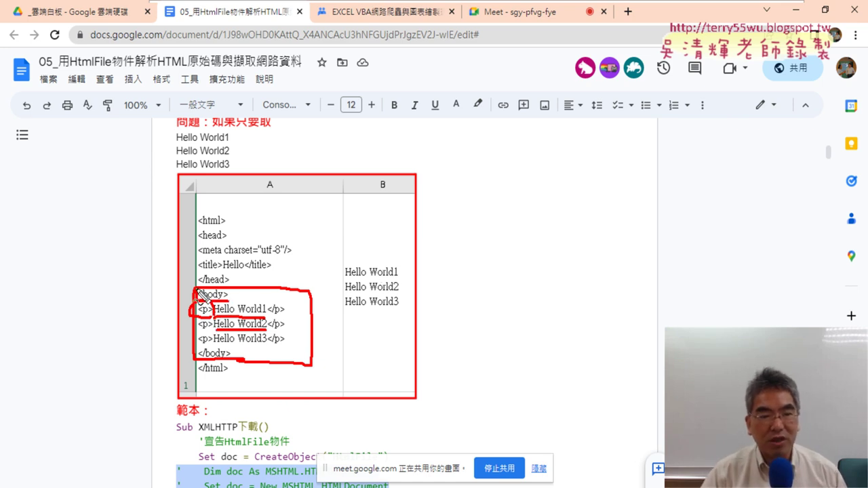
drag(196, 288, 196, 300)
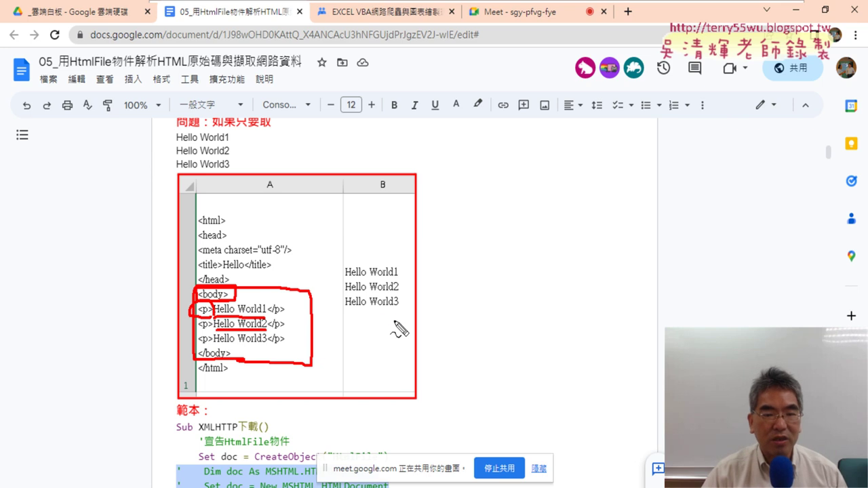
mouse_move(395, 320)
mouse_down()
mouse_move(413, 261)
mouse_move(383, 317)
mouse_up()
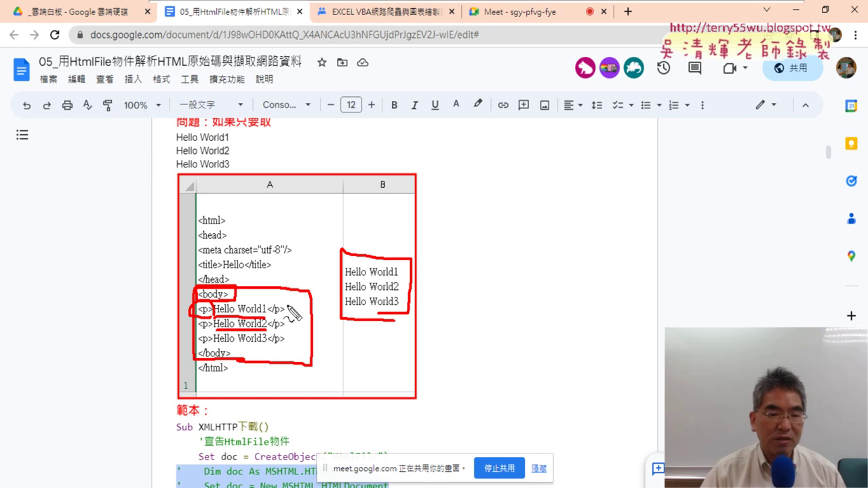
mouse_move(290, 309)
mouse_down()
mouse_move(307, 315)
mouse_move(298, 329)
mouse_move(307, 346)
mouse_move(326, 292)
mouse_move(339, 287)
mouse_up()
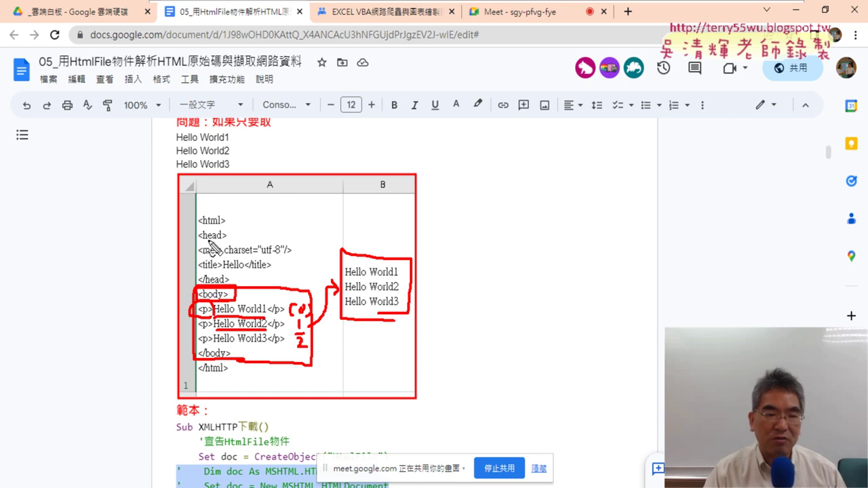
drag(226, 270, 244, 269)
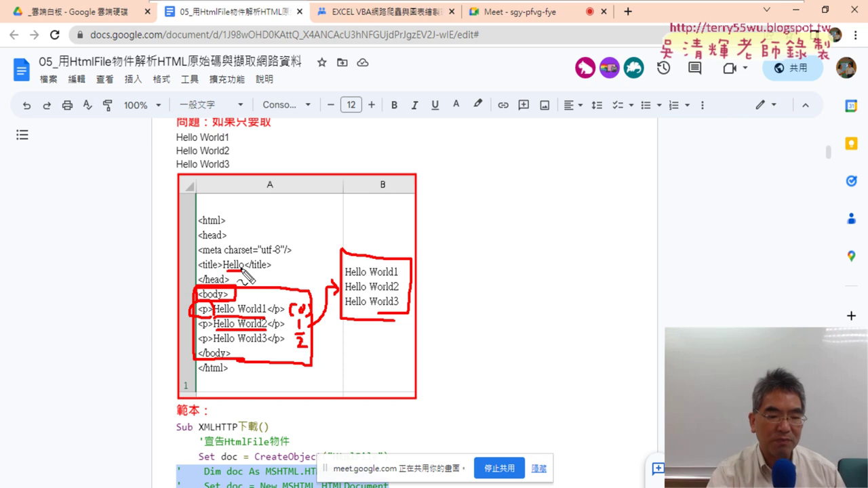
key(Escape)
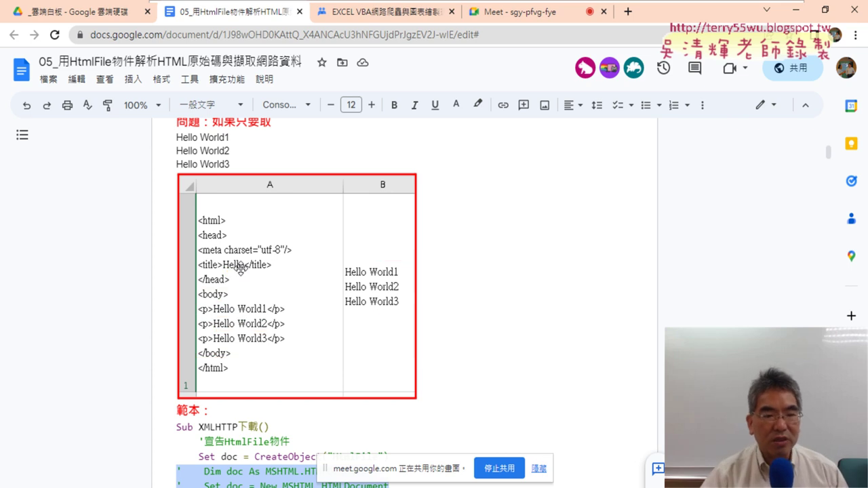
scroll(526, 283, down, 1)
scroll(525, 284, down, 4)
scroll(525, 284, down, 3)
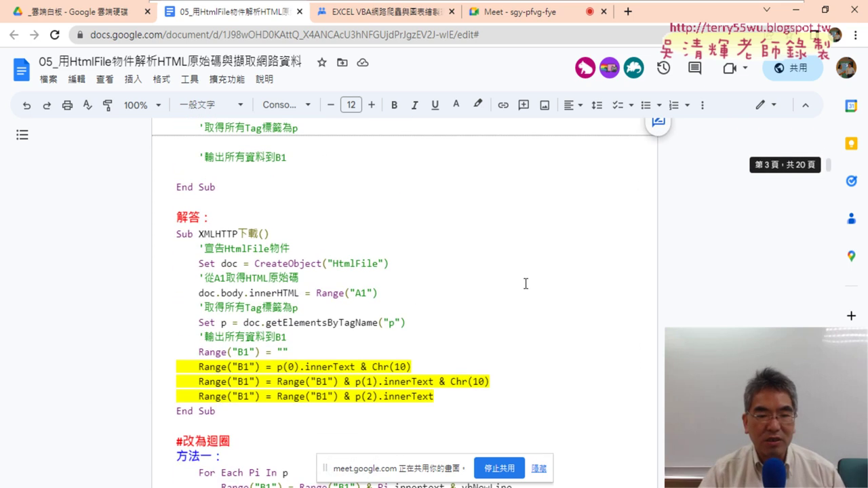
scroll(525, 283, down, 1)
scroll(525, 283, down, 3)
scroll(526, 283, down, 2)
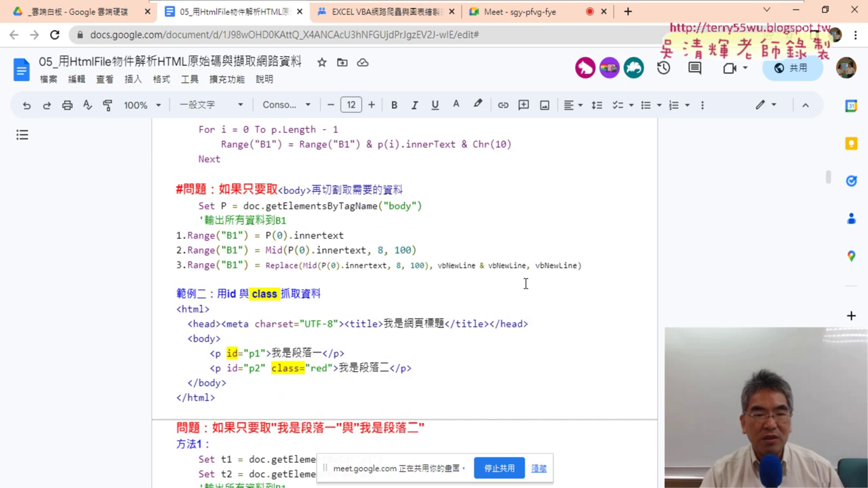
scroll(525, 283, down, 2)
scroll(526, 283, down, 2)
scroll(525, 283, down, 2)
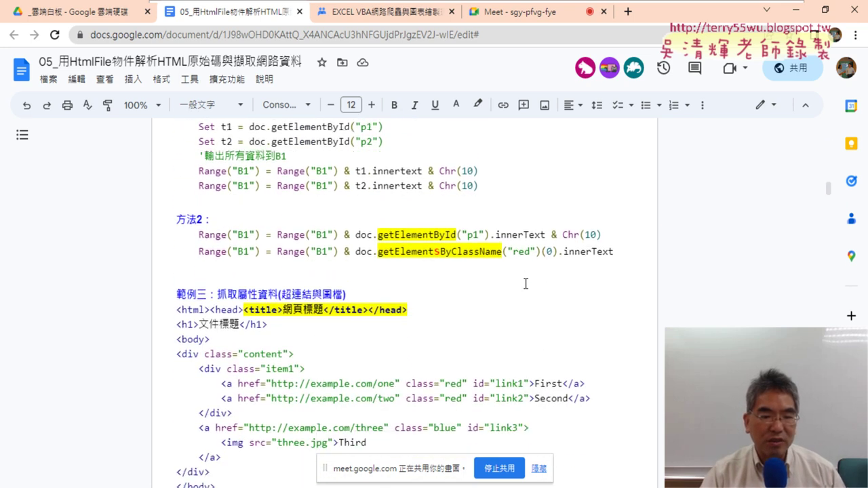
scroll(525, 283, up, 3)
scroll(526, 283, up, 3)
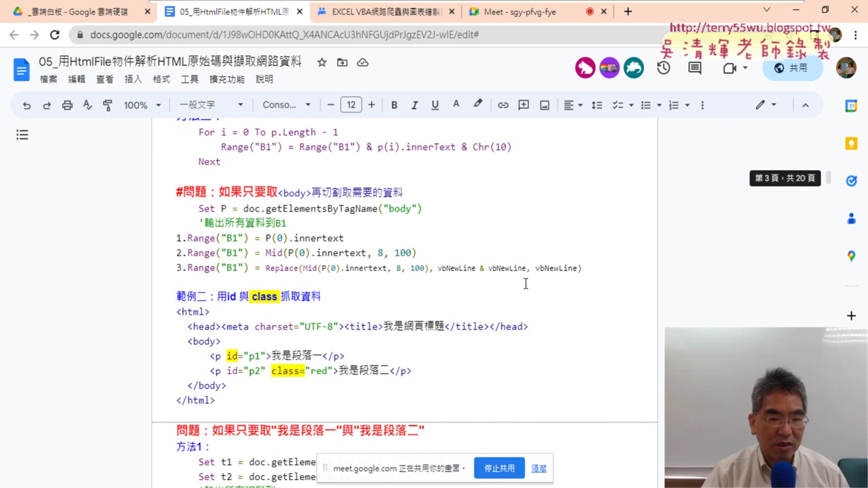
scroll(526, 284, down, 1)
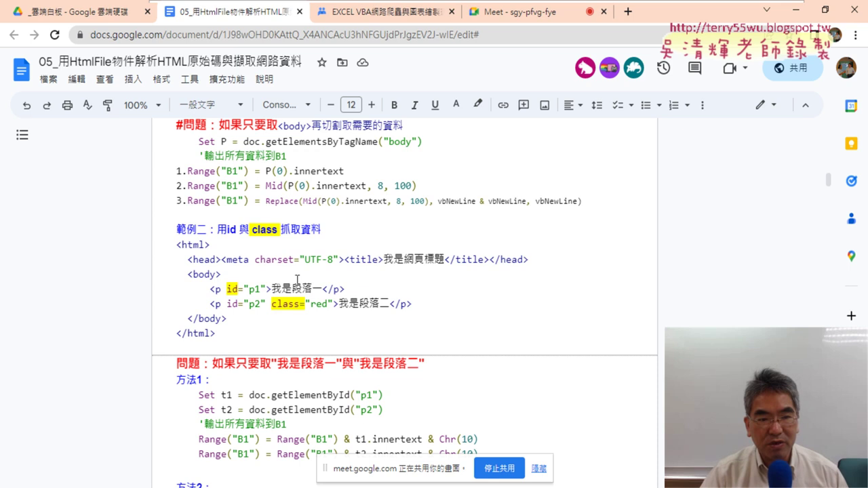
drag(183, 234, 313, 230)
click(342, 289)
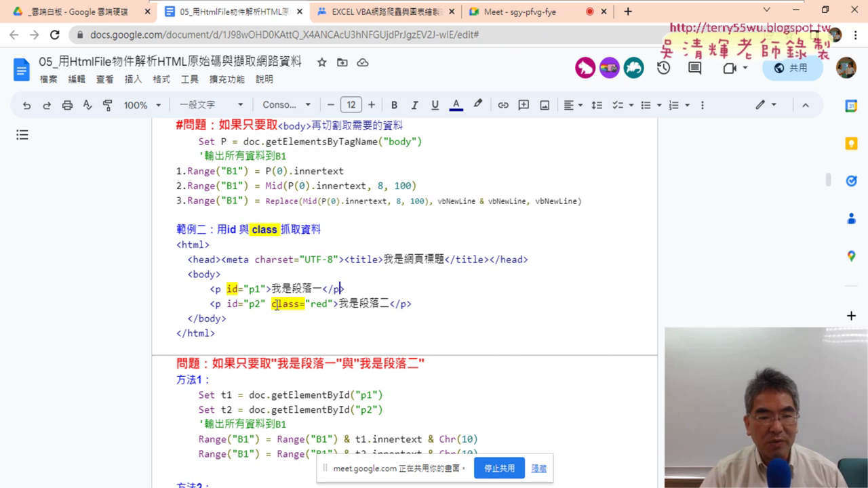
drag(271, 306, 330, 308)
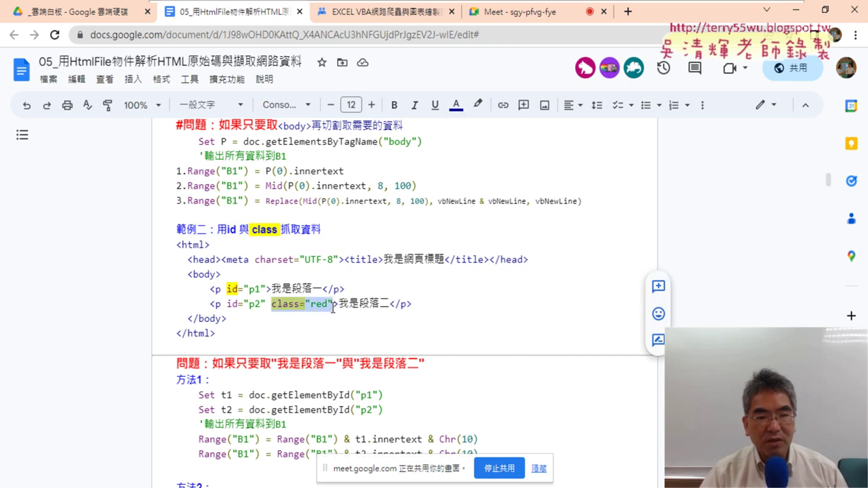
click(212, 305)
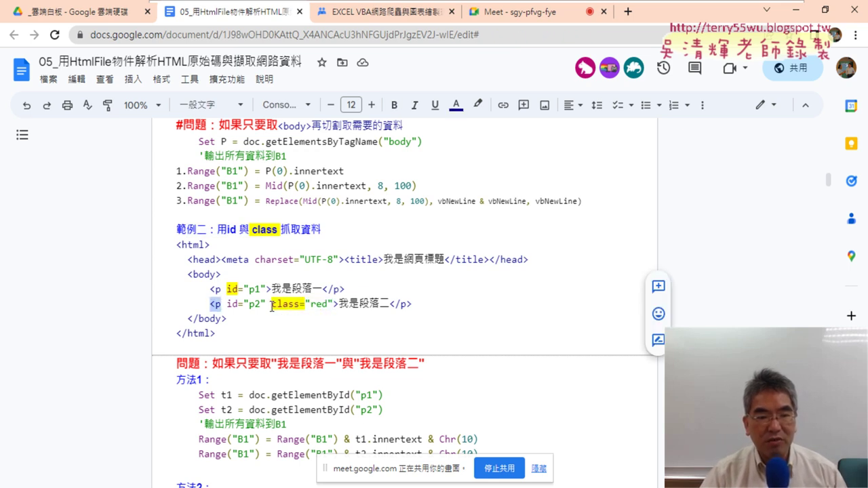
drag(271, 306, 332, 307)
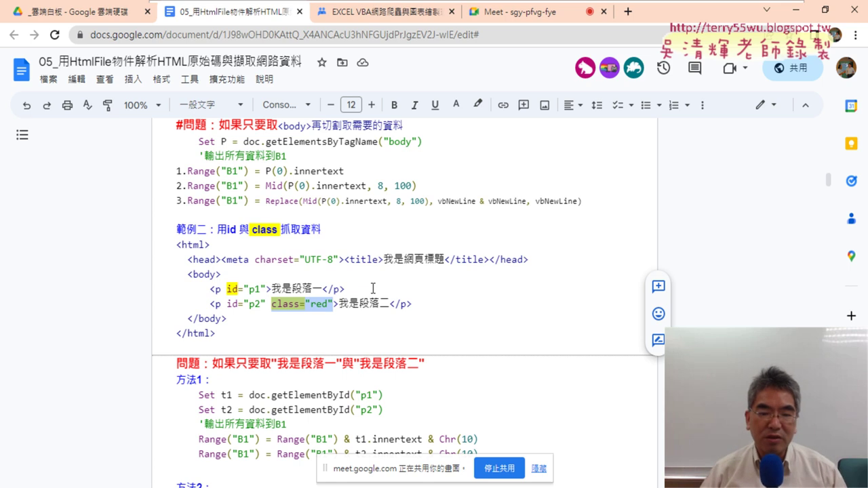
Highlight get and Class in the 方法2 getElementsByClassName call and the paragraph text 我是段落二.
scroll(373, 282, down, 2)
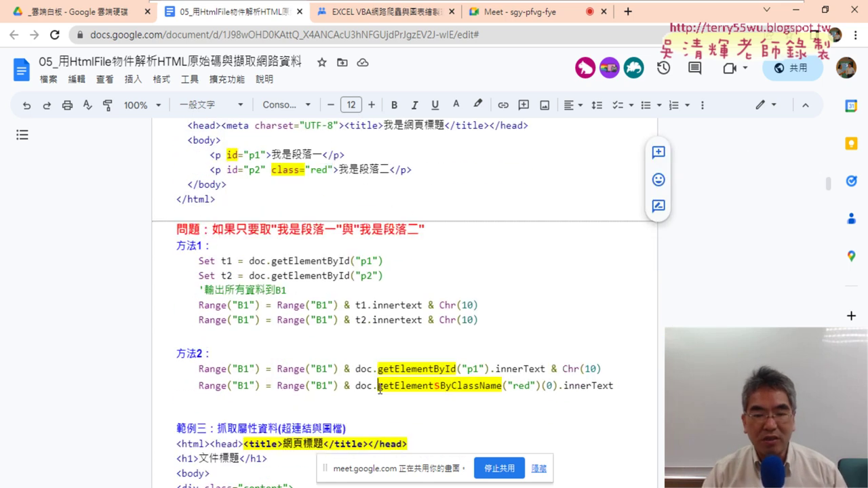
drag(378, 386, 394, 386)
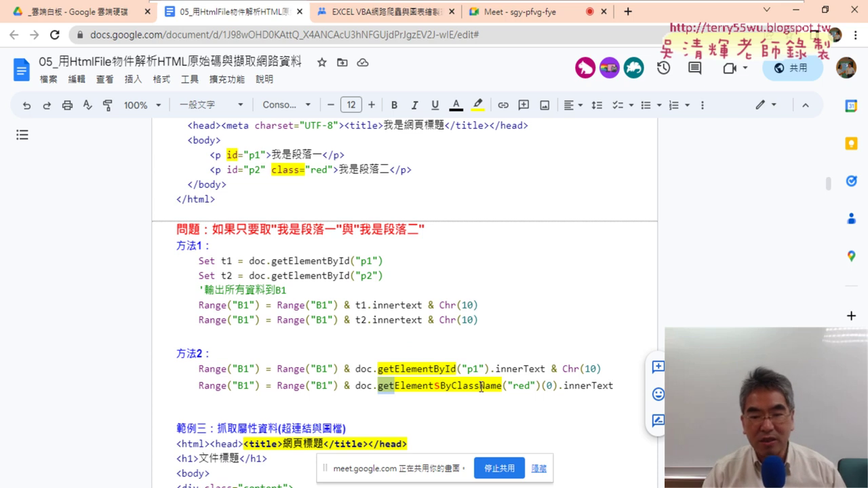
drag(480, 386, 451, 386)
scroll(367, 224, up, 2)
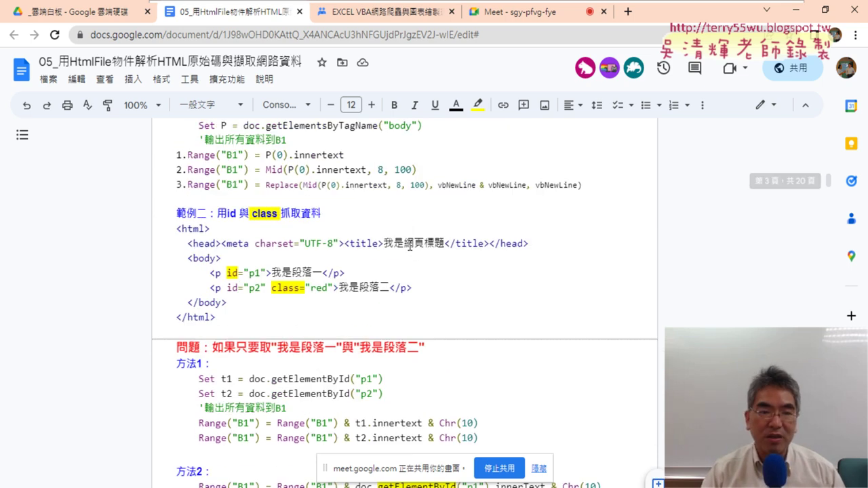
scroll(316, 186, up, 2)
scroll(316, 185, up, 3)
scroll(316, 230, down, 3)
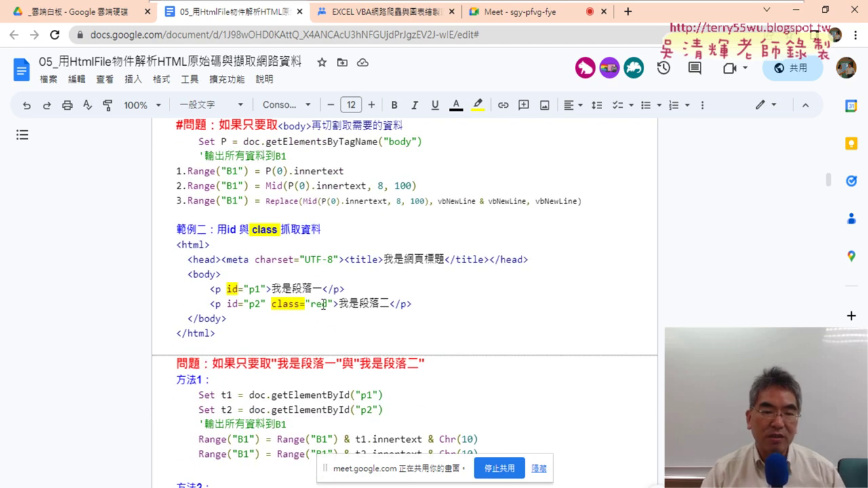
drag(306, 304, 396, 305)
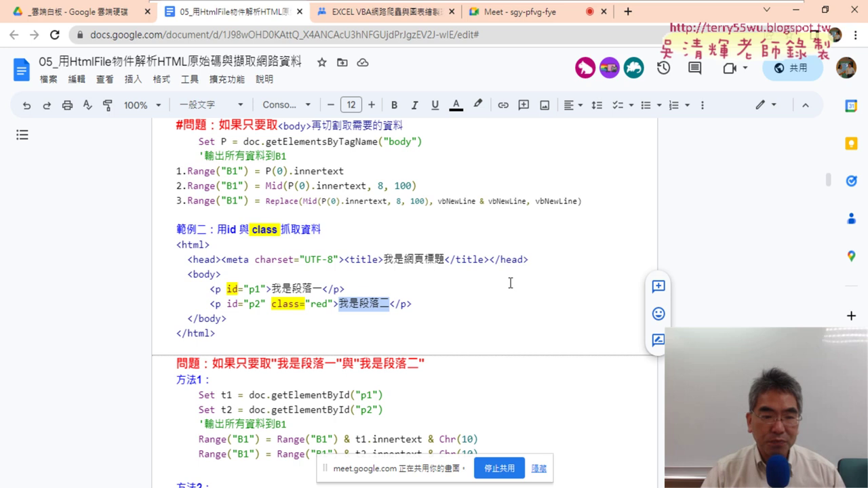
Point out the id="p1" and class="red" attributes on the 範例二 paragraph tags.
scroll(509, 283, down, 1)
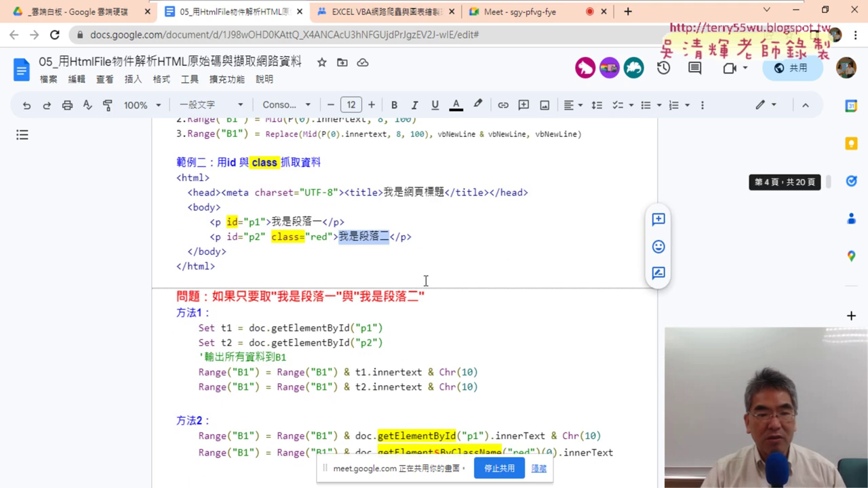
double_click(232, 222)
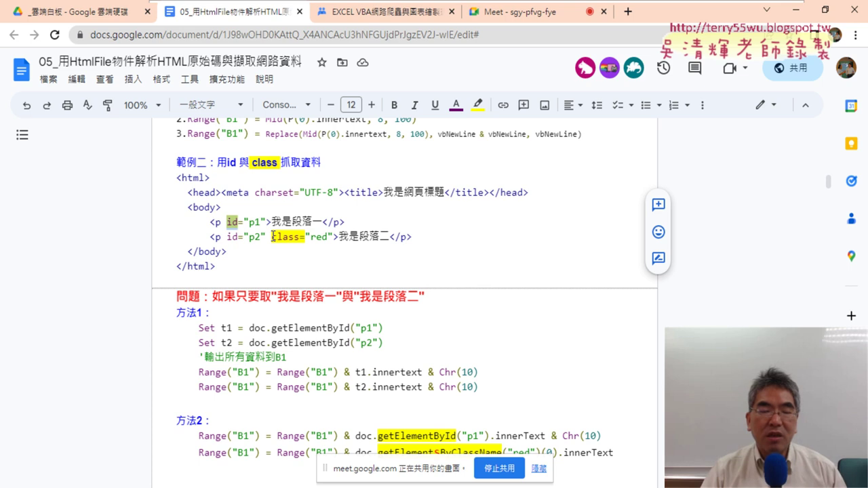
drag(271, 237, 334, 237)
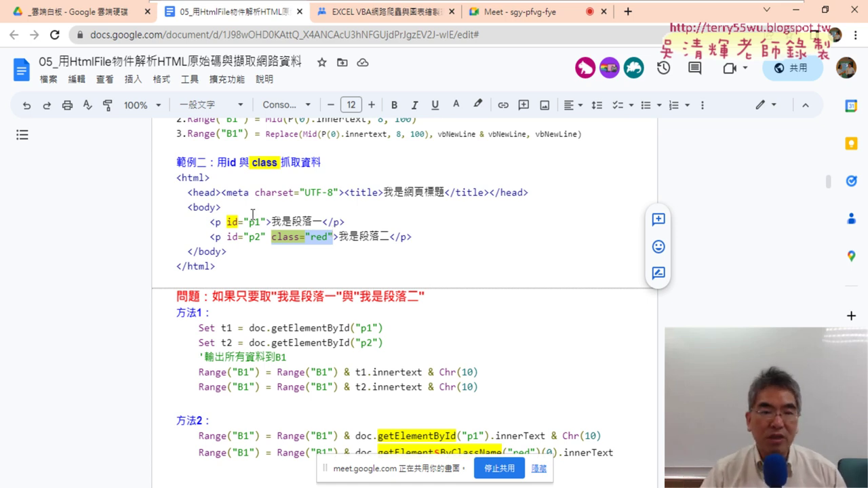
drag(211, 237, 221, 237)
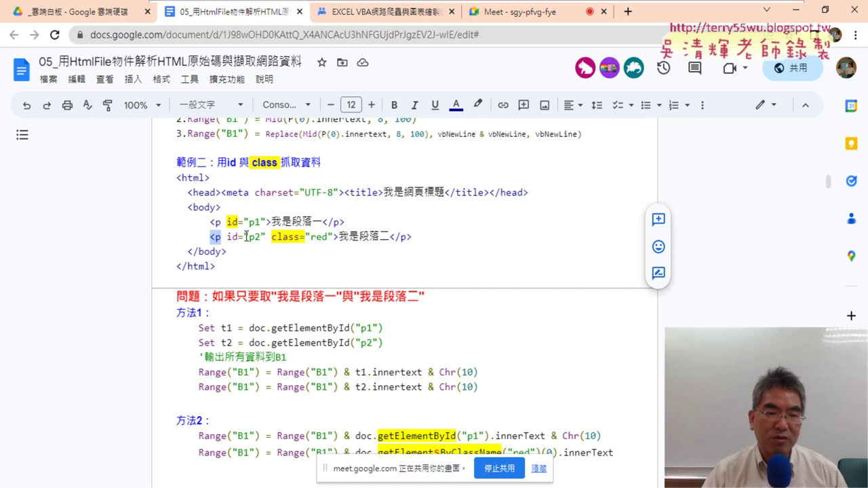
drag(226, 222, 266, 222)
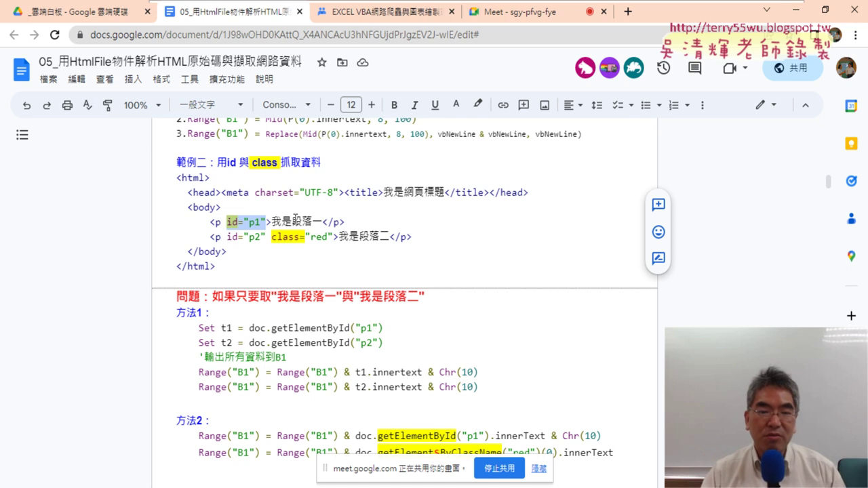
scroll(302, 217, down, 3)
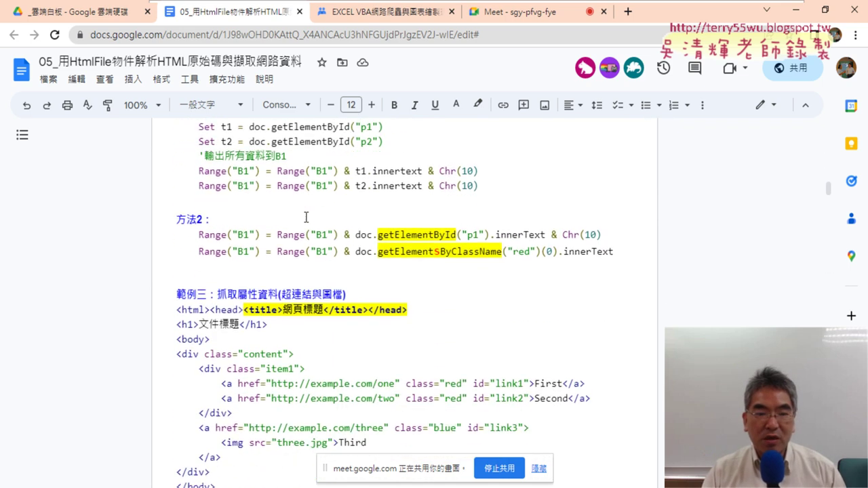
Scroll to the # 問題 hyperlink exercises and briefly underline the first link's href.
scroll(306, 217, down, 3)
scroll(306, 217, down, 1)
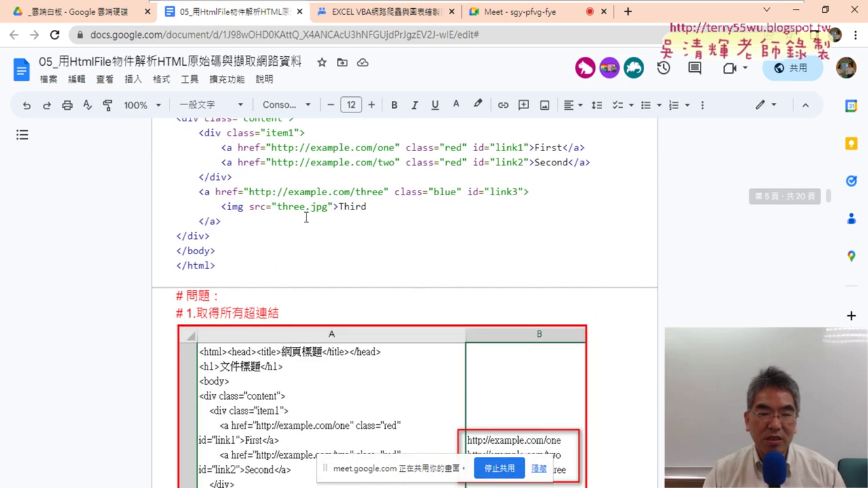
scroll(306, 216, down, 2)
scroll(352, 281, down, 1)
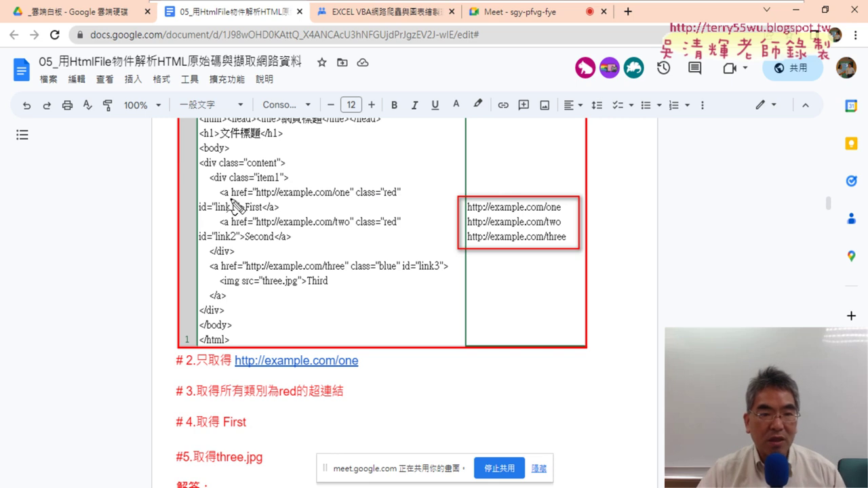
drag(232, 201, 352, 201)
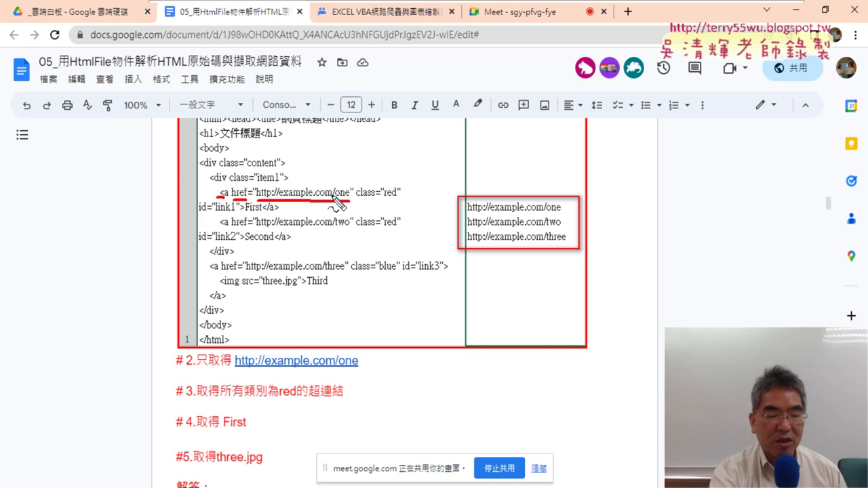
key(Escape)
Scroll through the 解答 code, select .href in answer #2, and return to the # 1 table.
scroll(517, 287, down, 2)
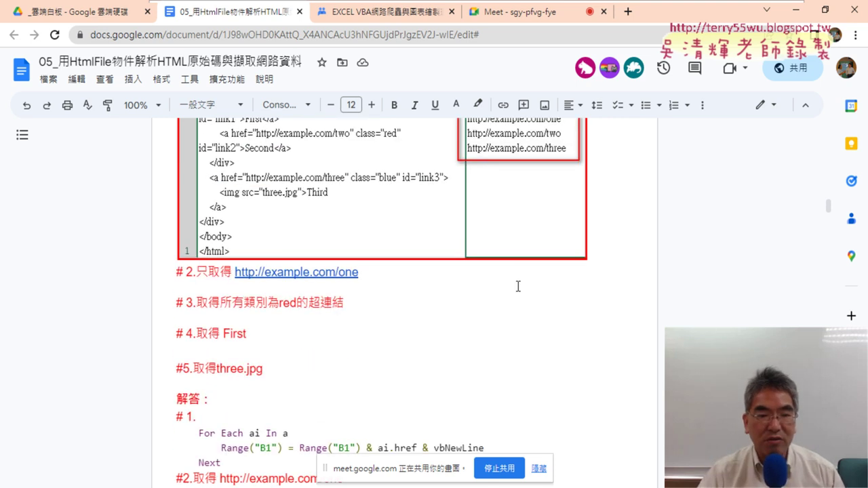
scroll(506, 271, down, 2)
scroll(496, 271, down, 2)
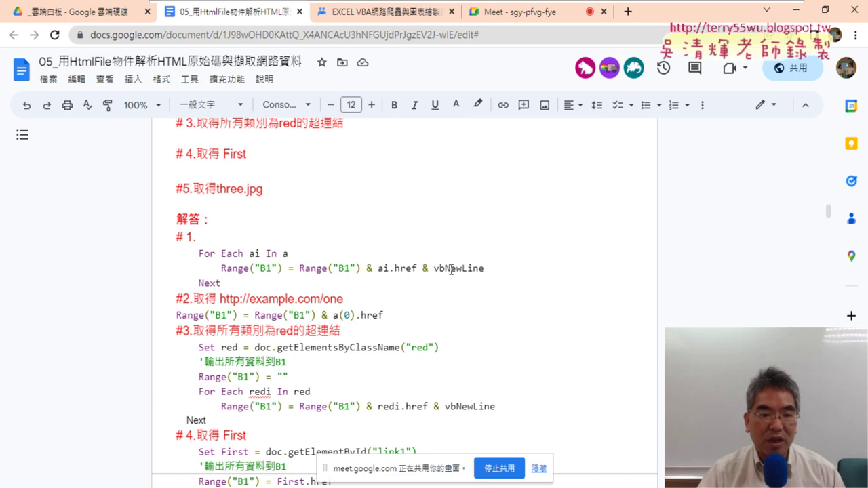
scroll(451, 270, down, 1)
drag(383, 249, 354, 248)
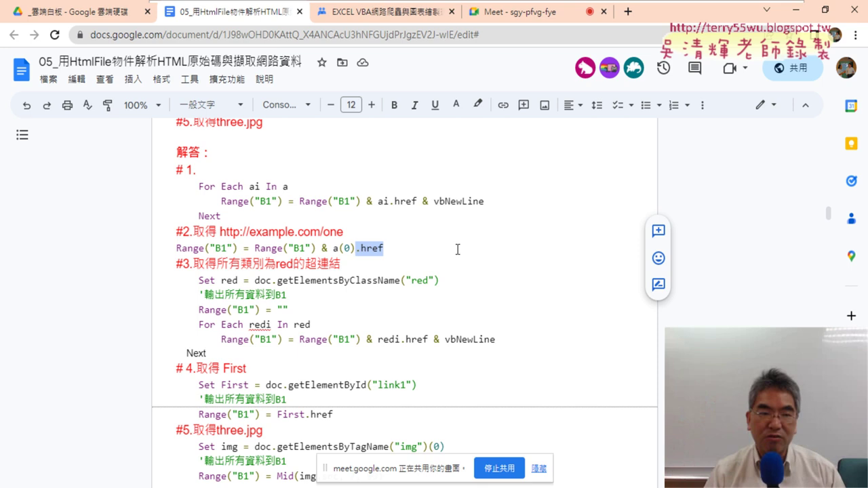
scroll(457, 249, up, 3)
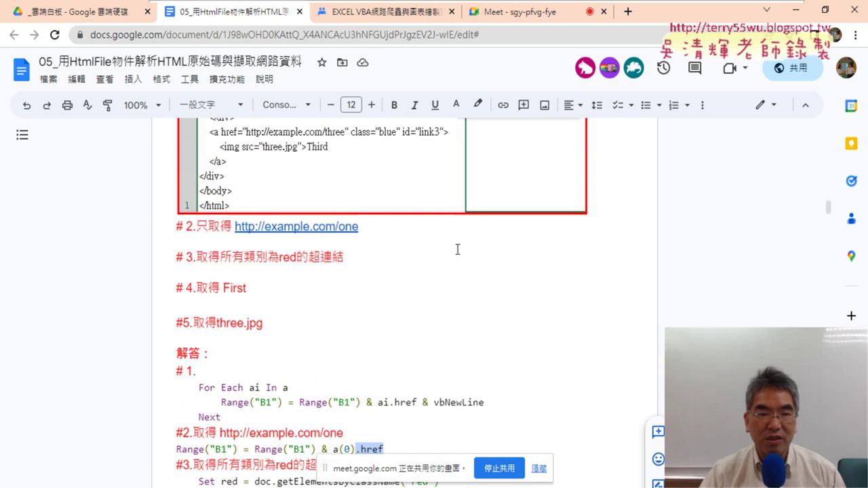
scroll(458, 250, up, 2)
scroll(456, 248, up, 1)
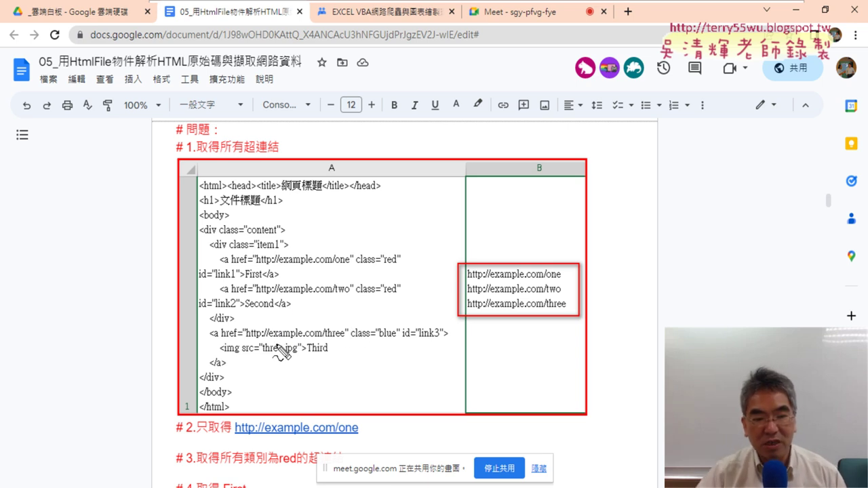
Annotate the <img tag, src and three.jpg in the code image, then scroll to answer #5.
drag(220, 353, 273, 353)
drag(276, 353, 296, 353)
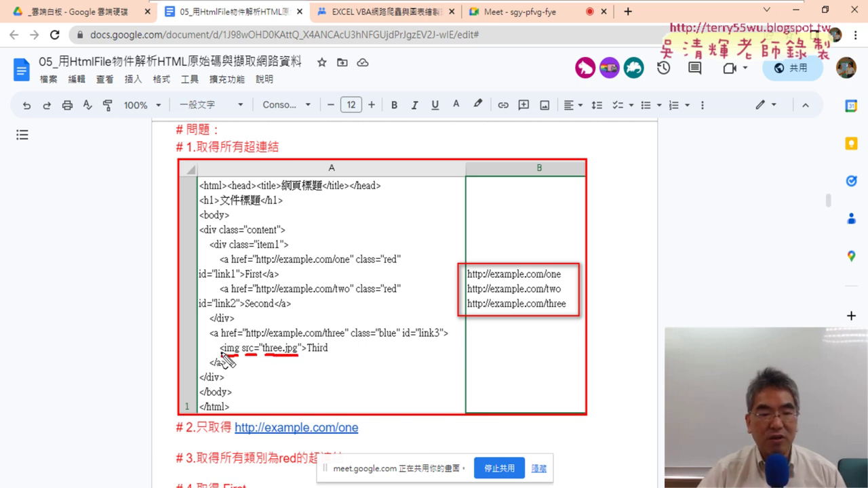
drag(223, 354, 237, 345)
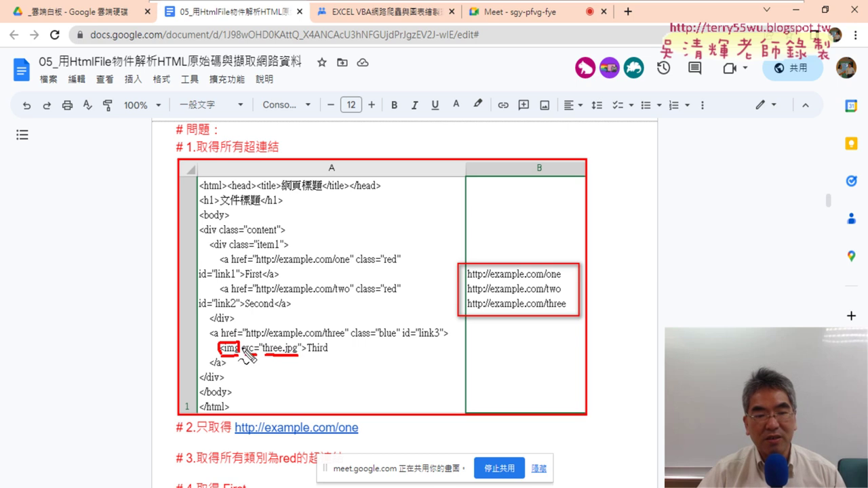
key(Escape)
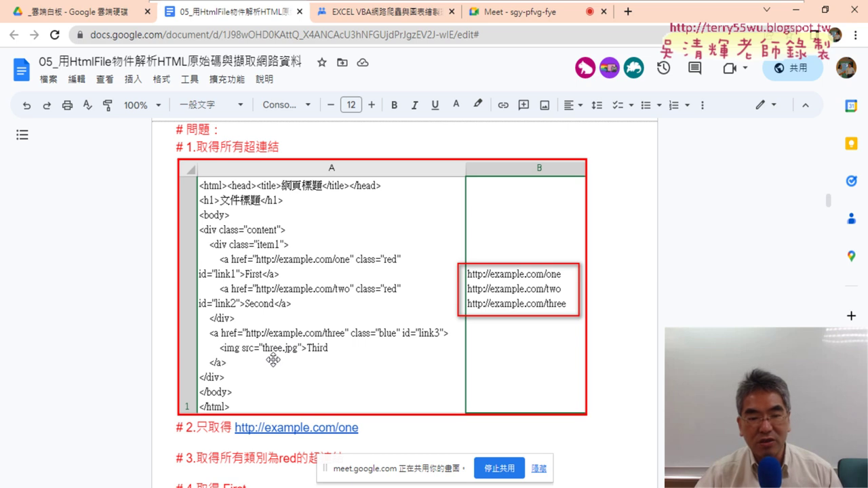
scroll(611, 381, down, 4)
scroll(645, 390, down, 4)
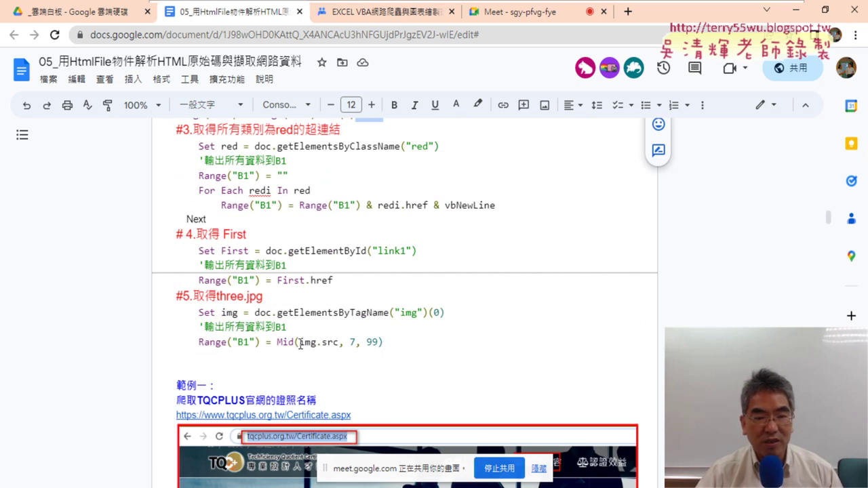
Mark img.src in the Mid expression and open the 範例一 Certificate.aspx link preview.
drag(300, 342, 337, 345)
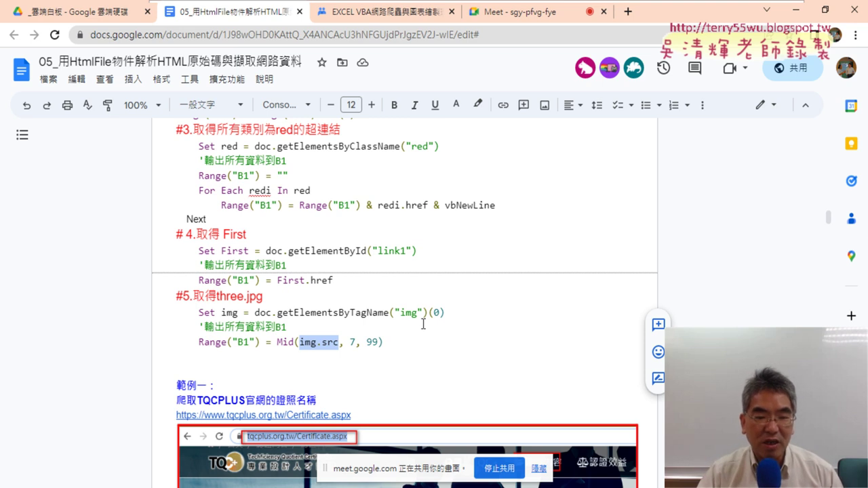
scroll(495, 324, down, 3)
scroll(497, 317, down, 1)
scroll(497, 316, up, 1)
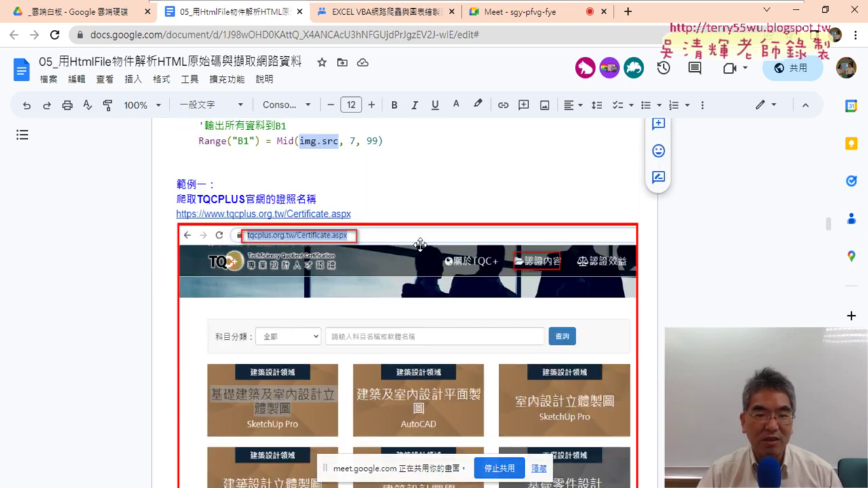
click(343, 215)
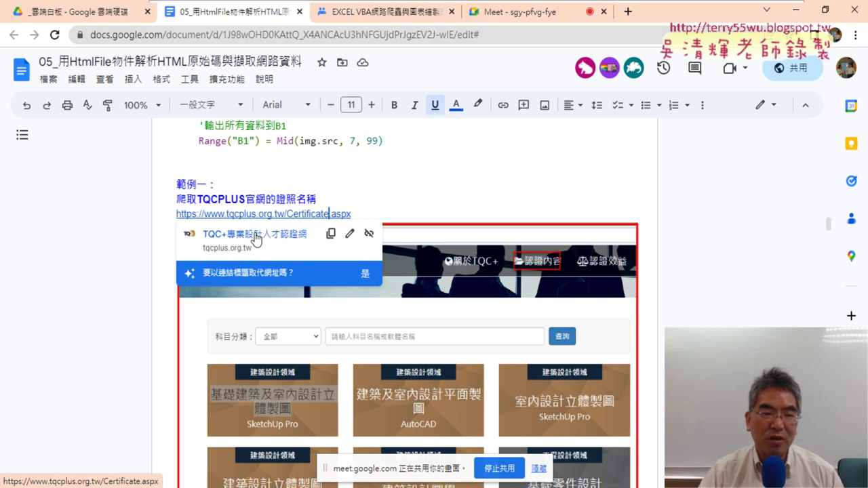
Open the TQC+ Certificate.aspx page in a new tab and scroll down through its certificate cards.
click(255, 235)
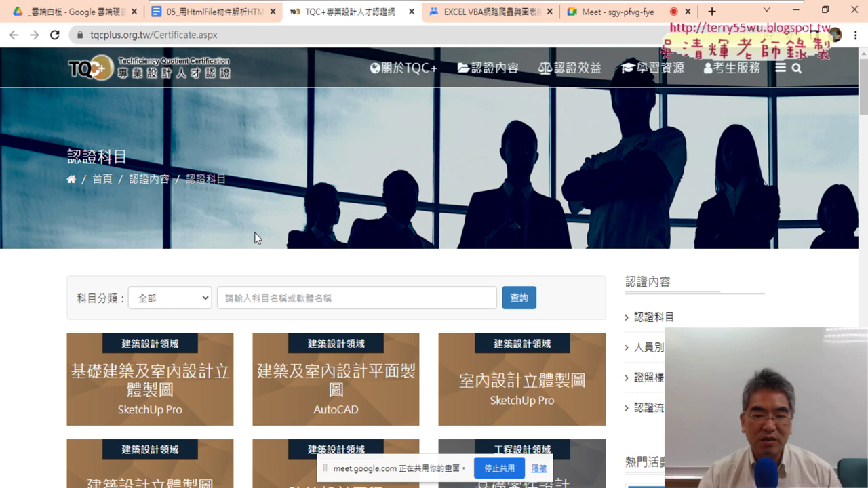
scroll(554, 264, down, 3)
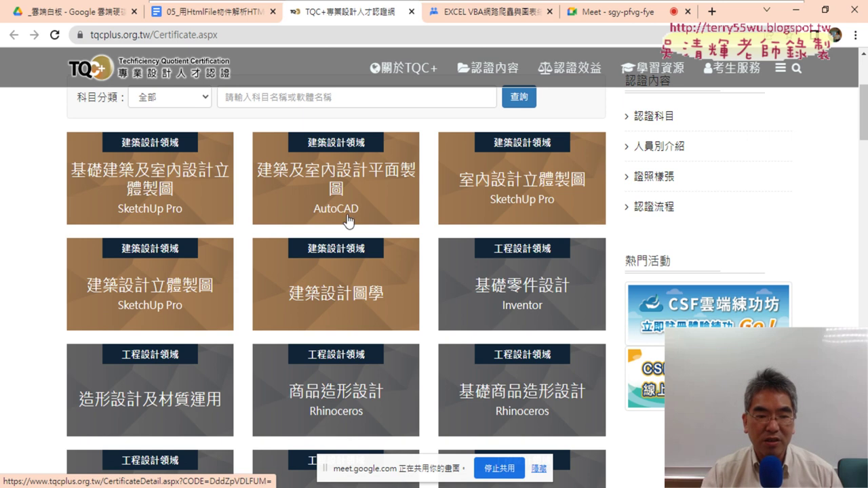
scroll(190, 290, down, 3)
scroll(191, 290, down, 3)
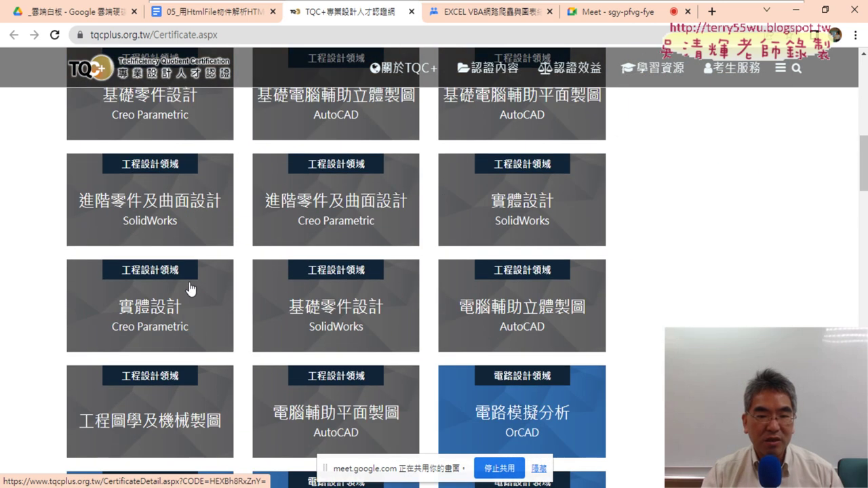
scroll(190, 289, down, 3)
scroll(191, 290, down, 2)
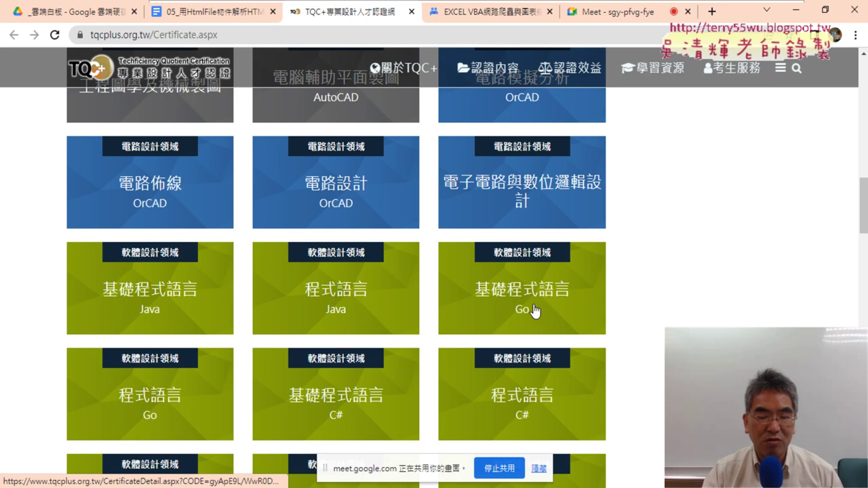
scroll(540, 310, down, 3)
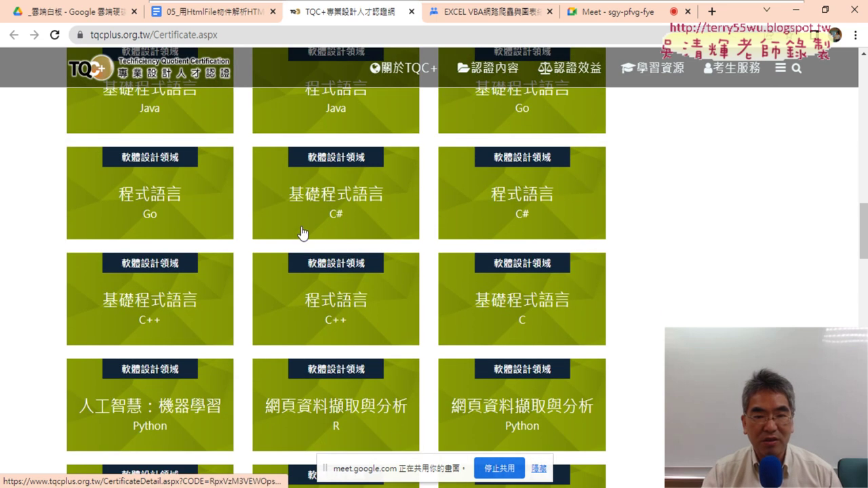
scroll(339, 225, down, 3)
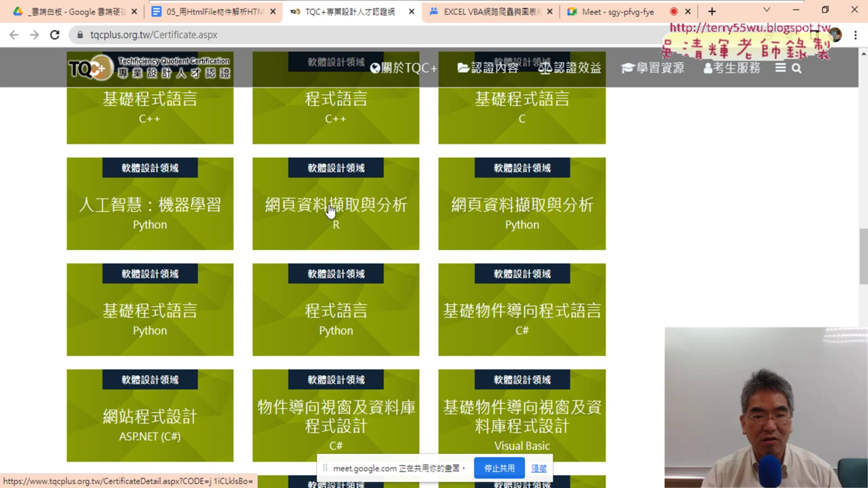
scroll(348, 248, down, 1)
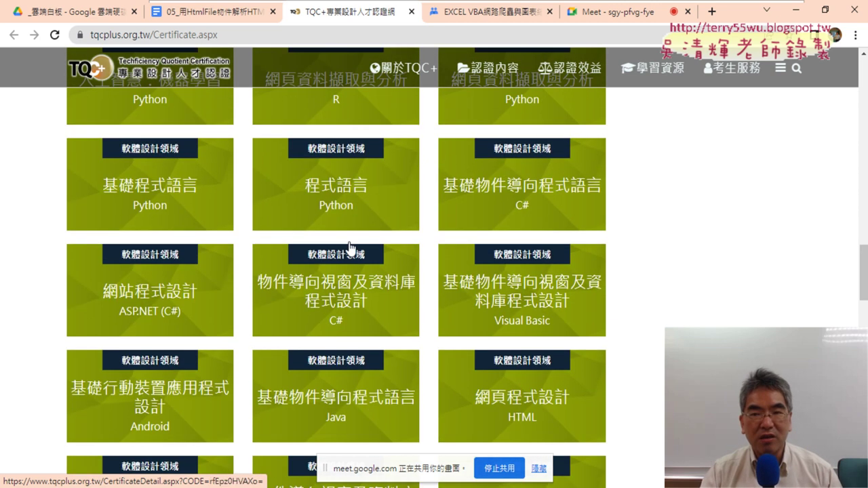
Return to the top of the grid and select the text of the first certificate card.
scroll(348, 248, up, 8)
scroll(348, 248, up, 7)
scroll(348, 246, up, 4)
scroll(348, 246, up, 2)
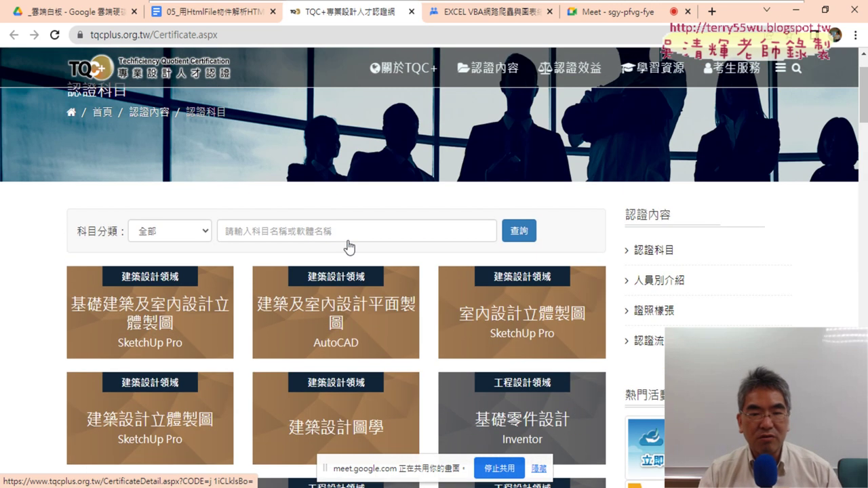
scroll(348, 245, down, 1)
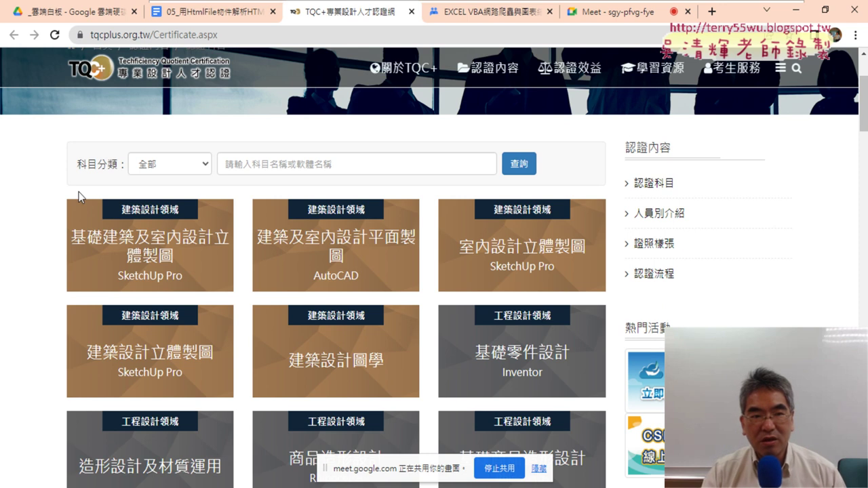
drag(78, 196, 246, 209)
key(ctrl+c)
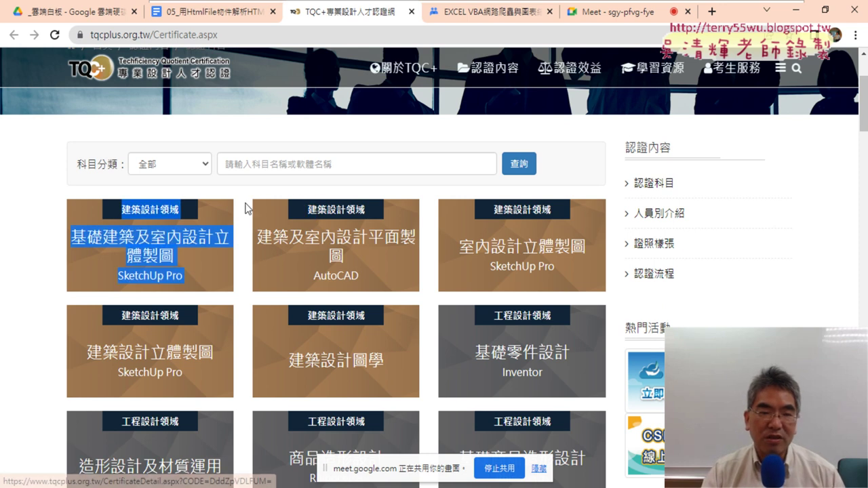
Finish reviewing the card grid, then switch to the HTML.xlsm workbook's 類別名稱/中文名稱/英文名稱 sheet.
click(269, 189)
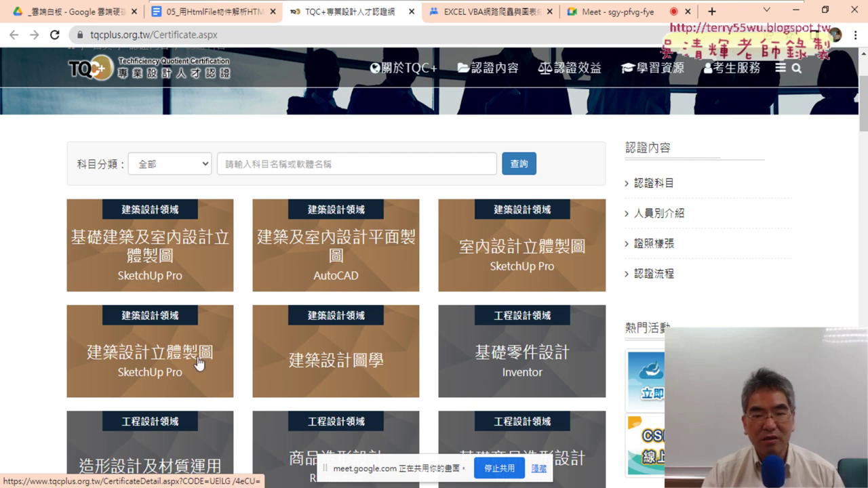
scroll(232, 353, down, 3)
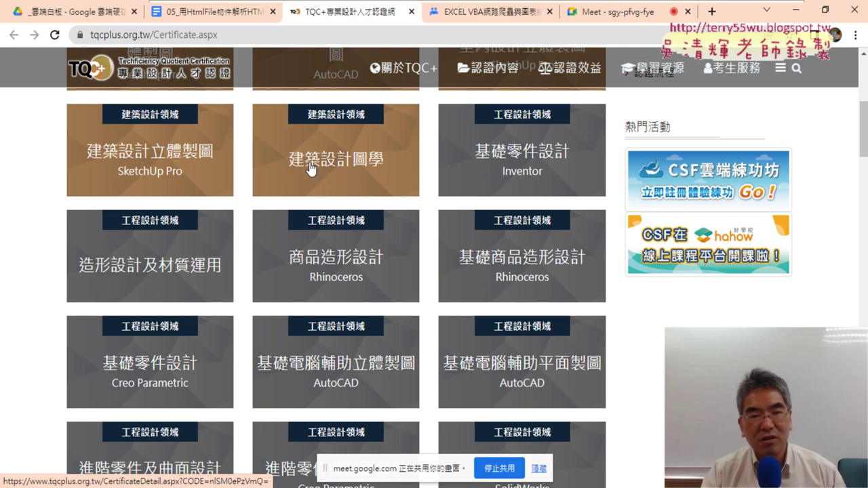
scroll(310, 171, up, 2)
scroll(310, 170, down, 1)
scroll(273, 162, up, 1)
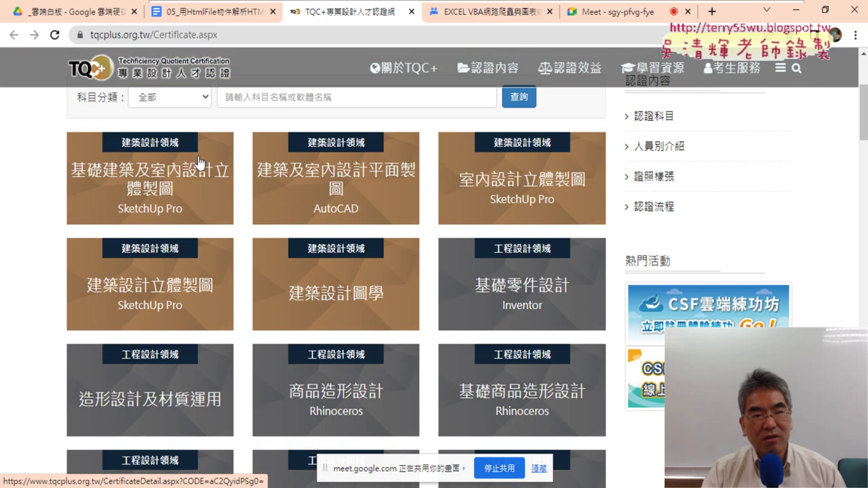
mouse_move(114, 139)
mouse_down()
mouse_move(194, 149)
mouse_move(190, 190)
mouse_up()
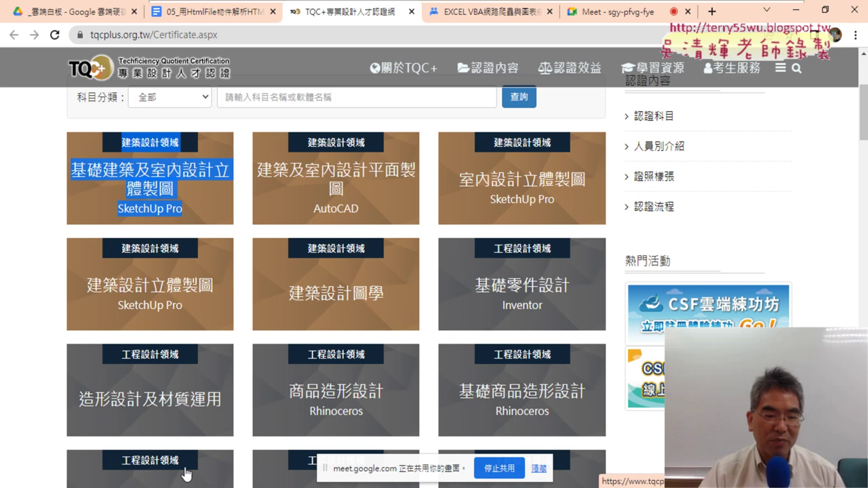
click(169, 487)
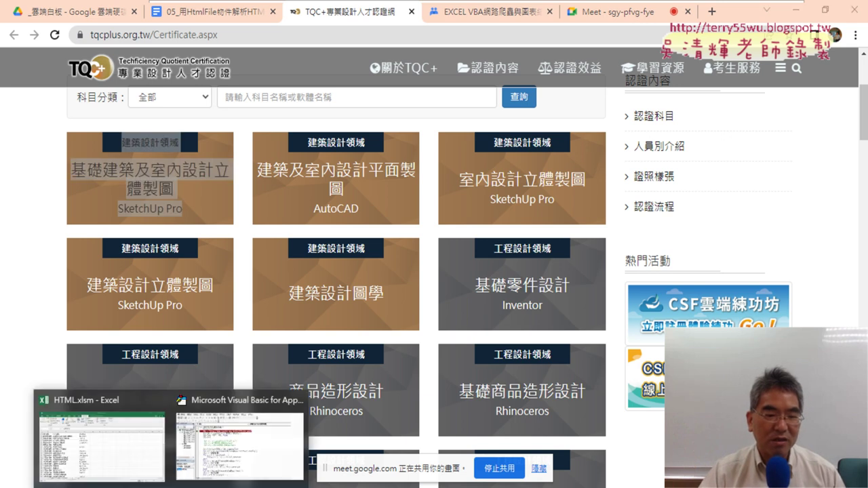
click(153, 448)
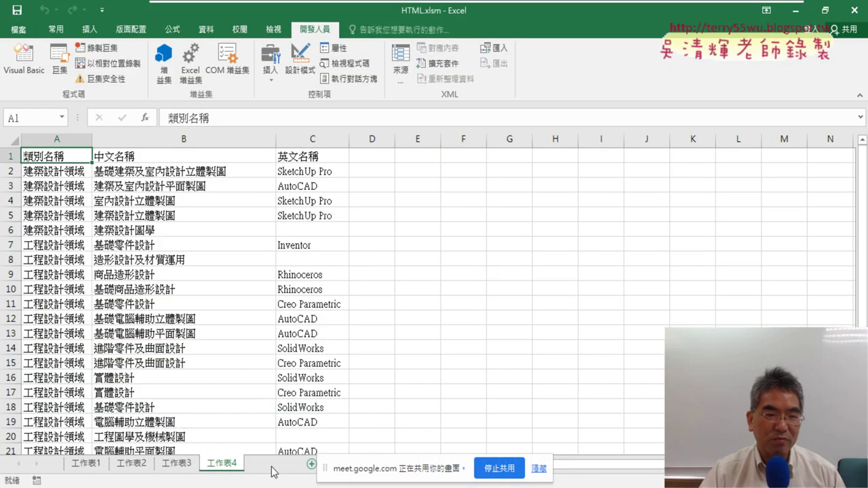
Paste the copied certificate card into A2 of 工作表5 as plain text (文字).
click(270, 464)
click(223, 464)
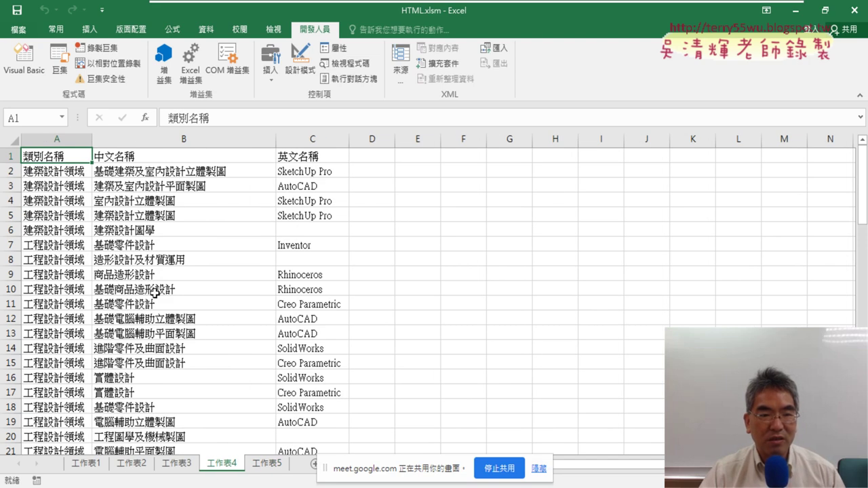
click(266, 464)
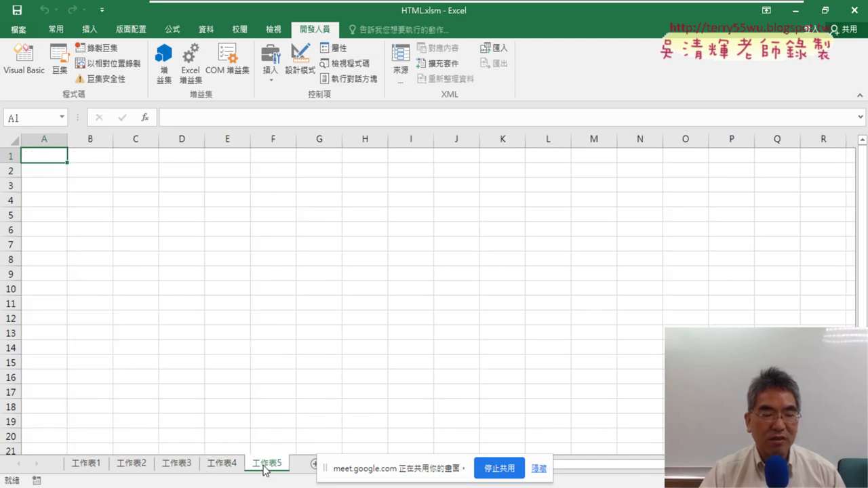
click(47, 171)
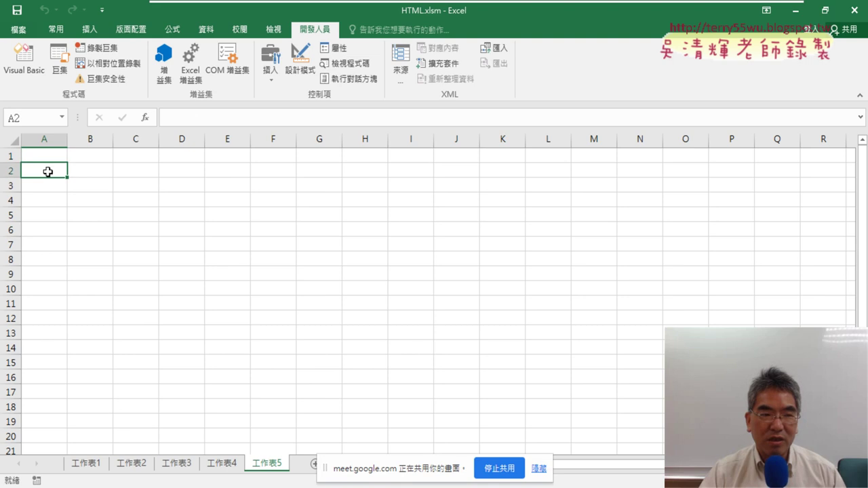
right_click(48, 171)
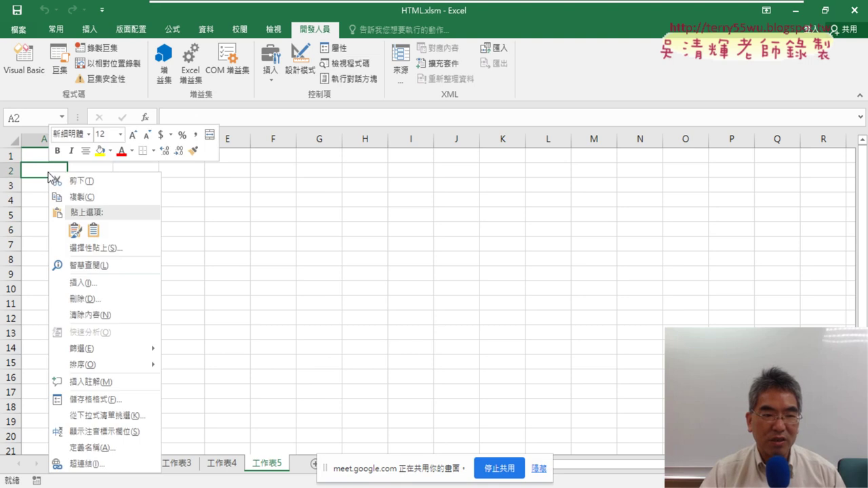
click(107, 248)
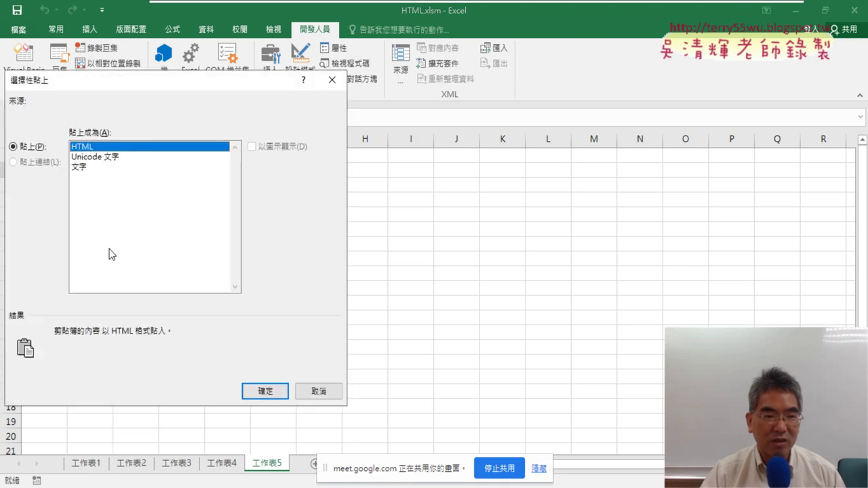
click(98, 172)
click(264, 390)
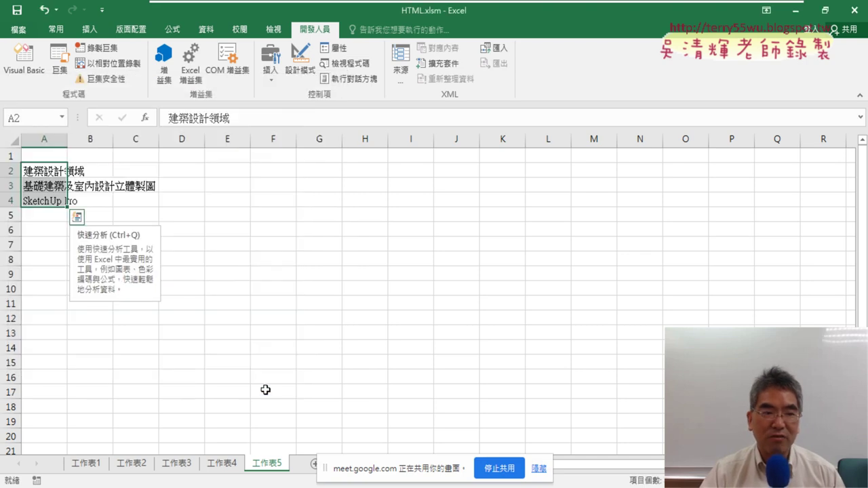
Copy cells A2:A4 and pick D2 as the paste destination.
right_click(46, 178)
click(68, 203)
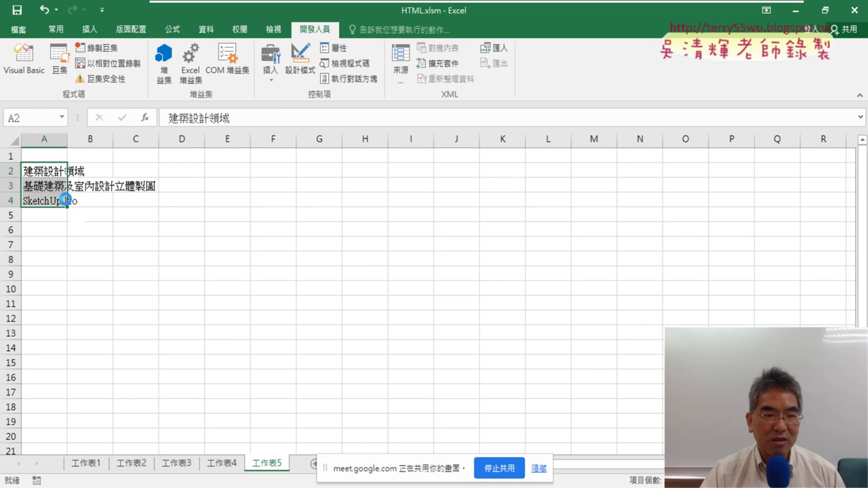
click(183, 171)
right_click(183, 172)
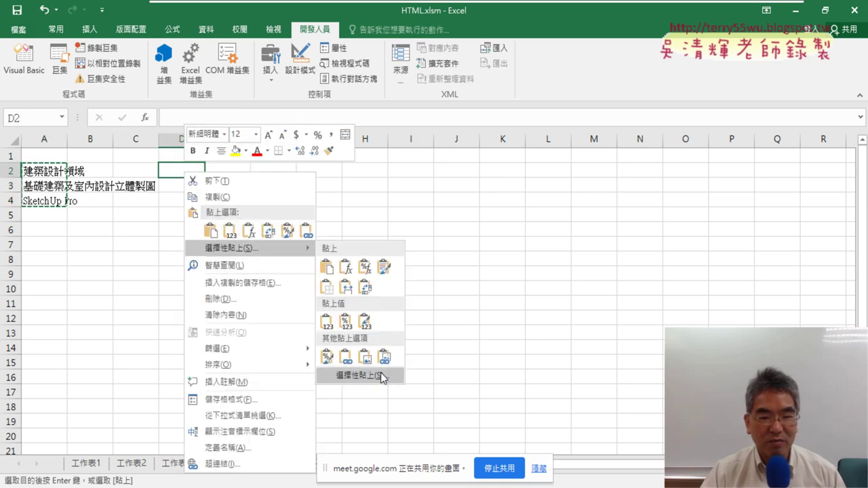
Paste the three copied values transposed across D2:F2.
click(383, 377)
click(400, 441)
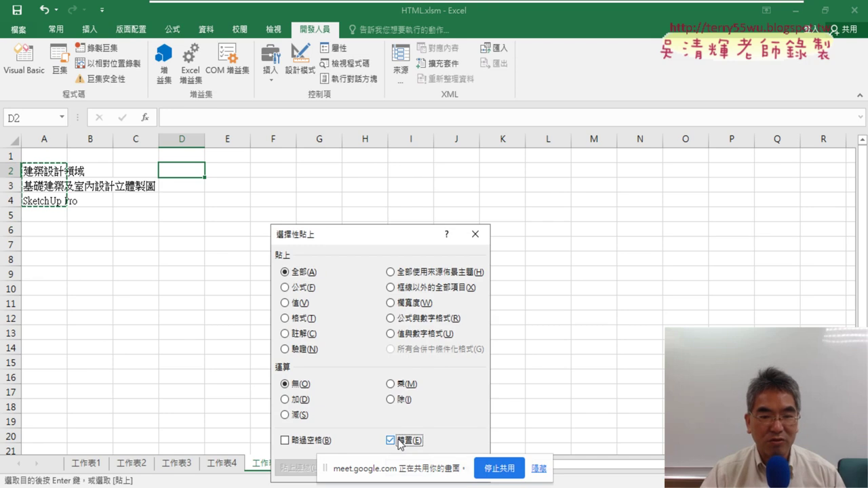
drag(396, 234, 395, 108)
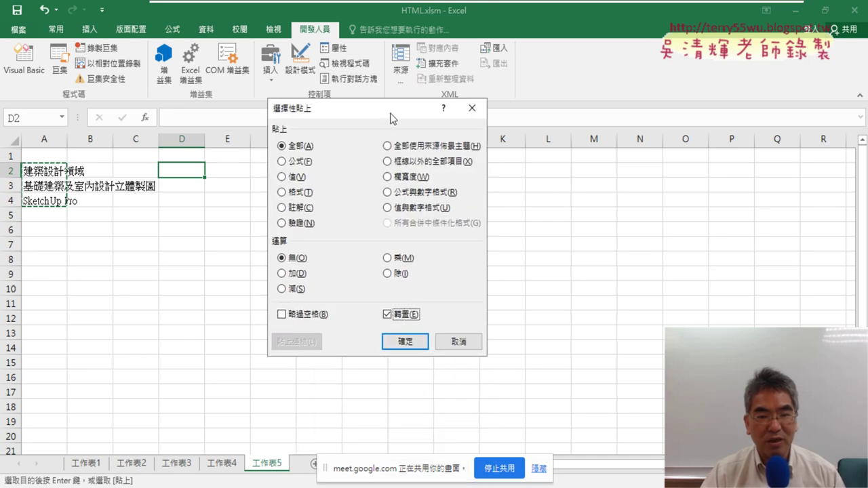
click(407, 334)
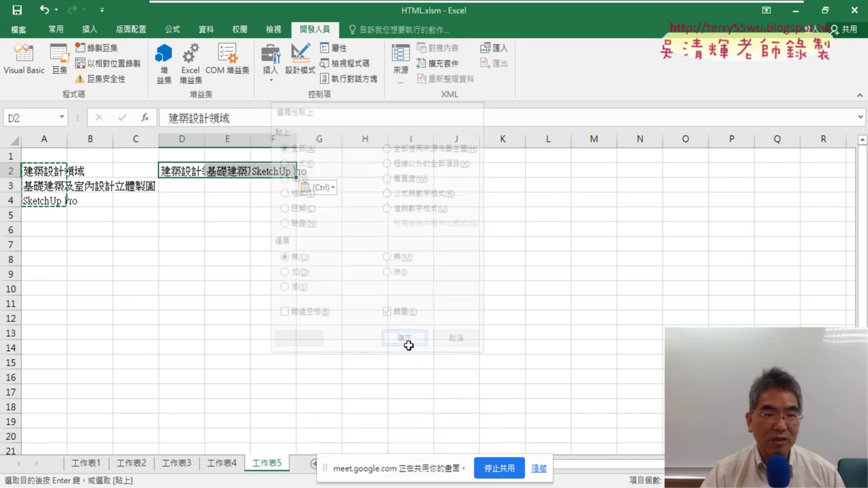
Autofit columns D, E and F, then check the values in D2, E2 and F2.
double_click(204, 139)
double_click(275, 138)
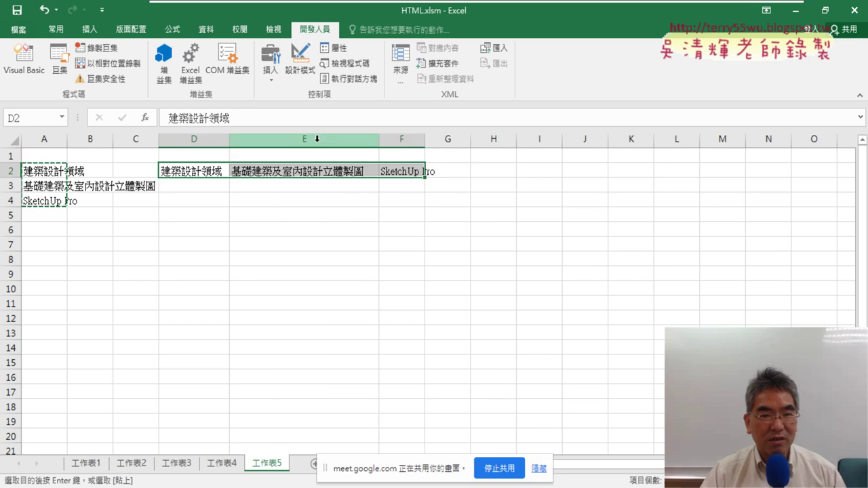
double_click(428, 139)
click(189, 171)
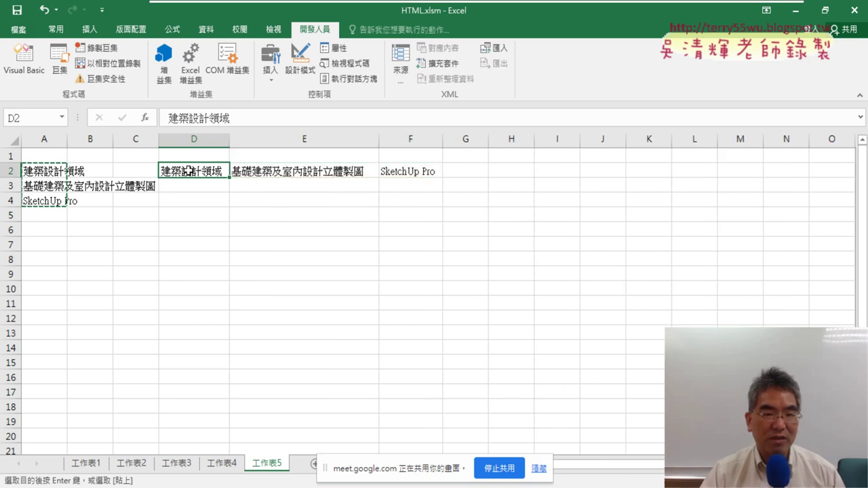
click(311, 173)
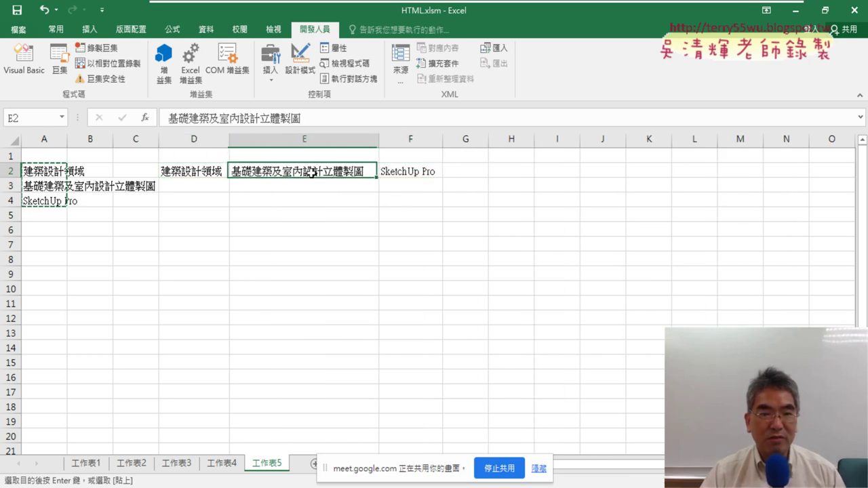
click(430, 174)
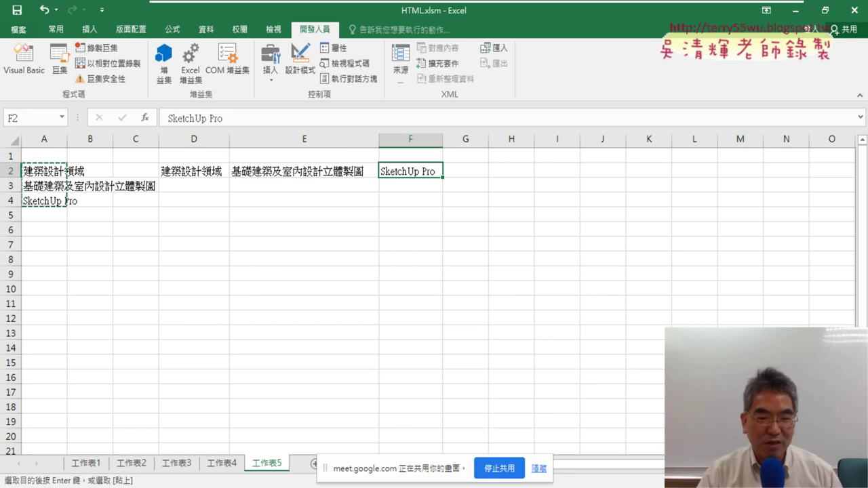
Scroll through the TQC+ certificate cards from 建築設計領域 to 軟體設計領域 and back up.
key(alt+Tab)
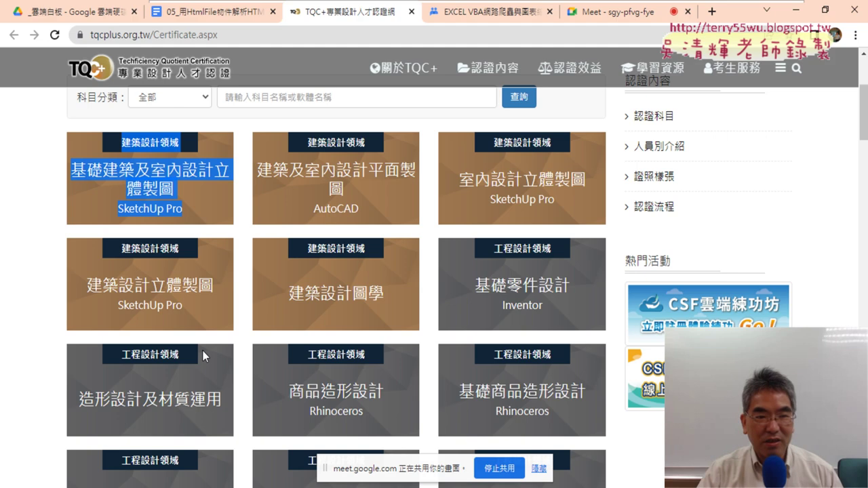
scroll(366, 244, down, 4)
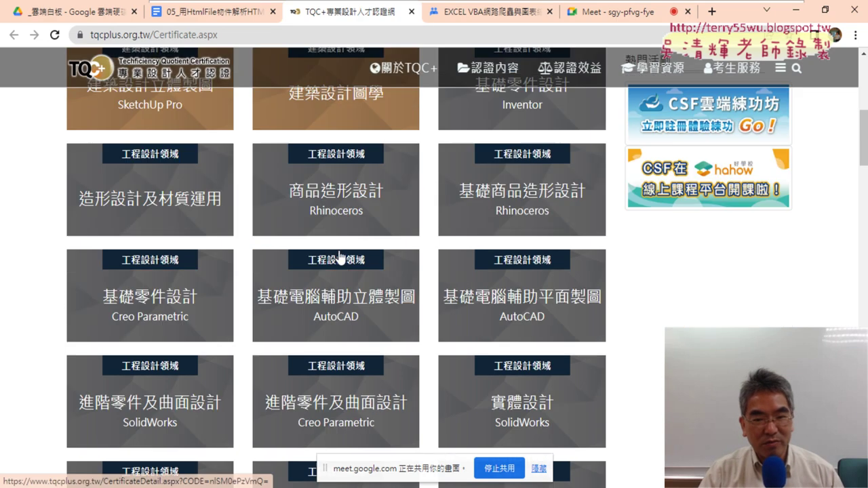
scroll(342, 258, down, 6)
scroll(343, 258, down, 5)
scroll(342, 257, down, 5)
scroll(341, 256, down, 4)
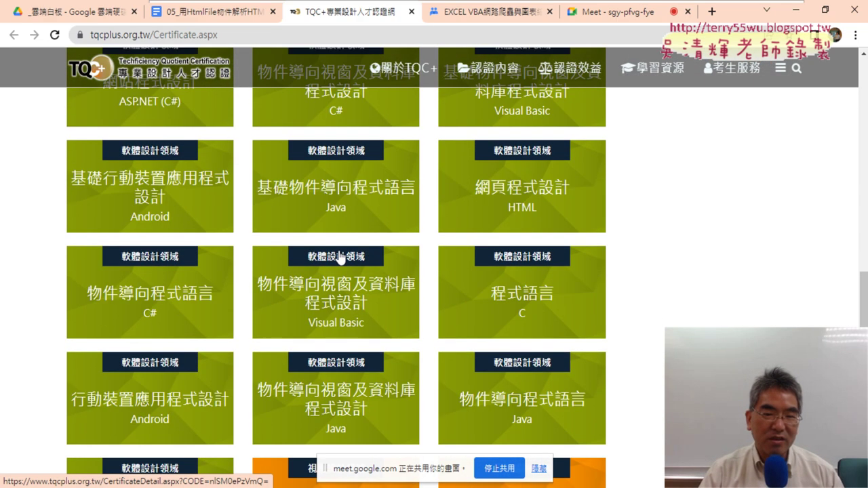
scroll(341, 256, up, 5)
scroll(342, 257, up, 2)
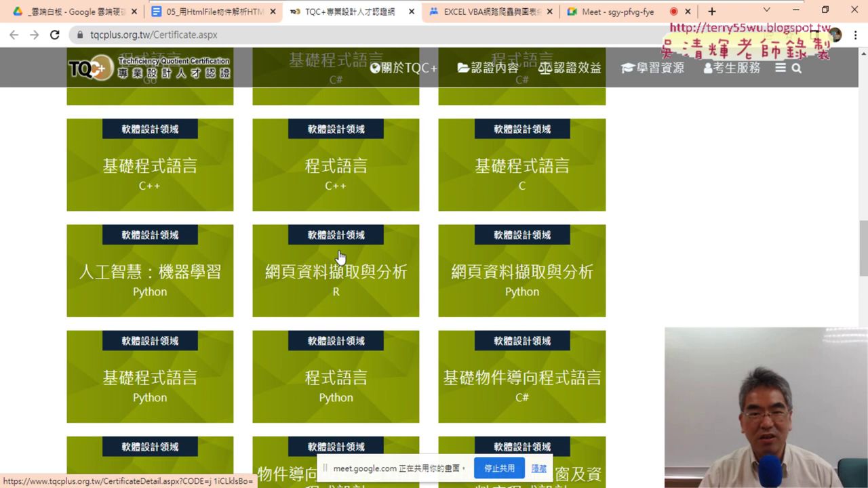
scroll(341, 257, up, 2)
scroll(341, 256, up, 5)
scroll(341, 256, up, 4)
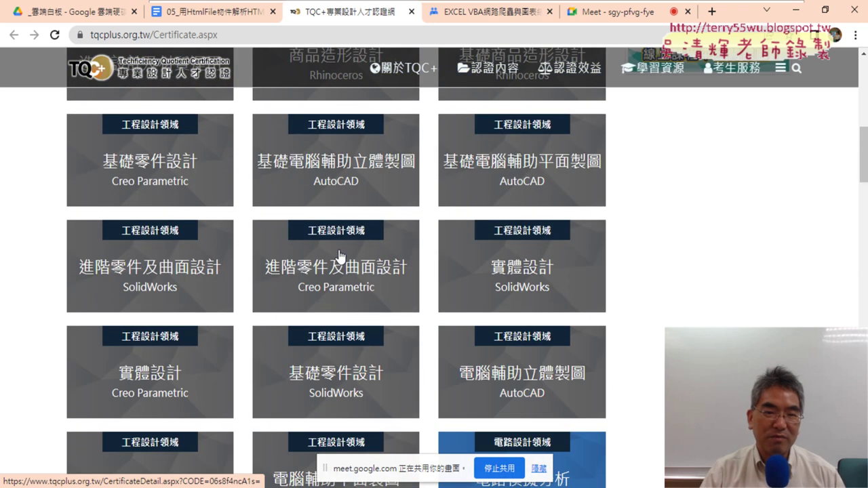
scroll(342, 256, up, 4)
scroll(341, 256, up, 5)
scroll(341, 256, down, 3)
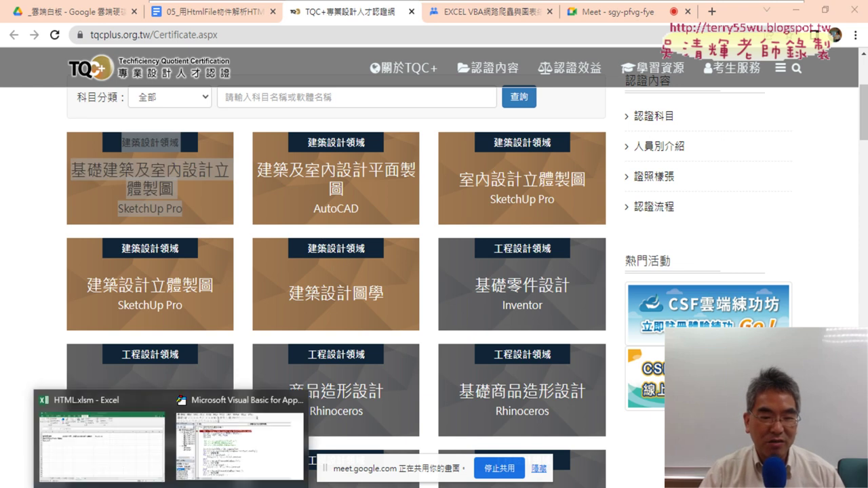
Uncomment the Dim doc and Set doc = New MSHTML.HTMLDocument lines, then run to the breakpoint.
click(238, 465)
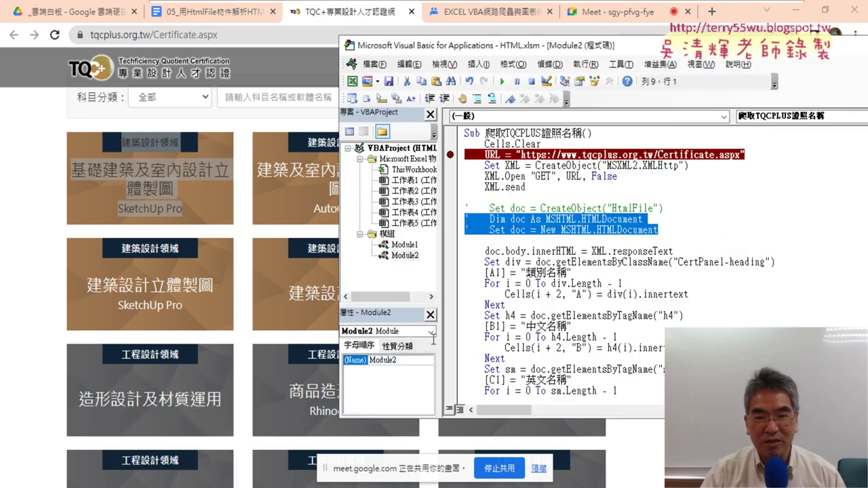
click(796, 12)
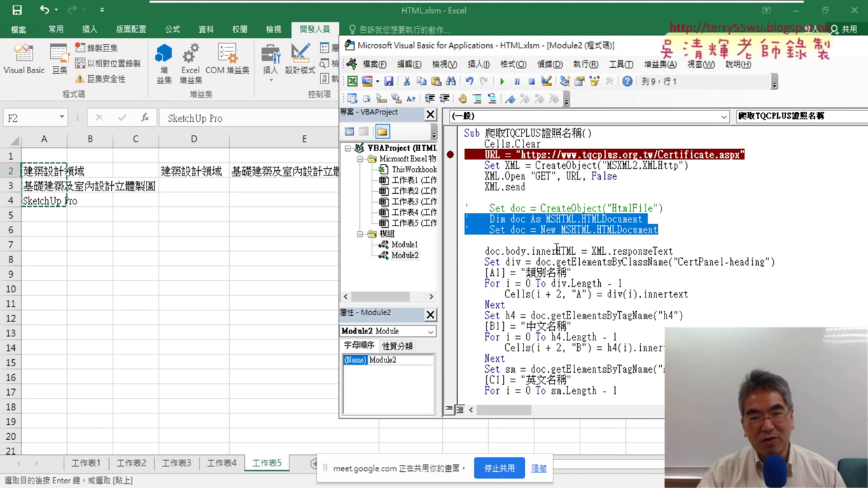
click(556, 243)
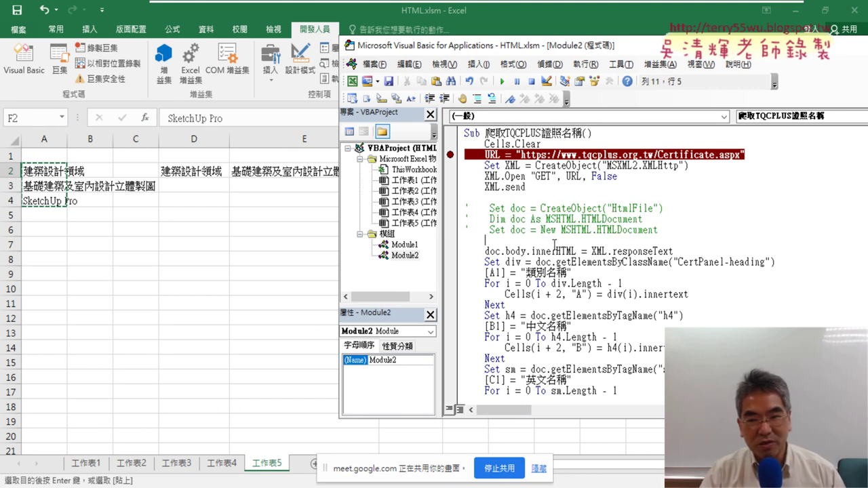
click(471, 207)
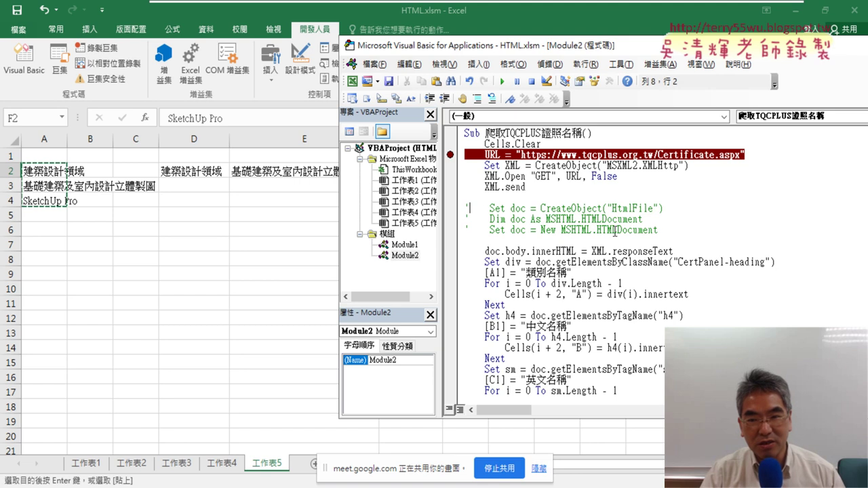
drag(657, 231, 465, 219)
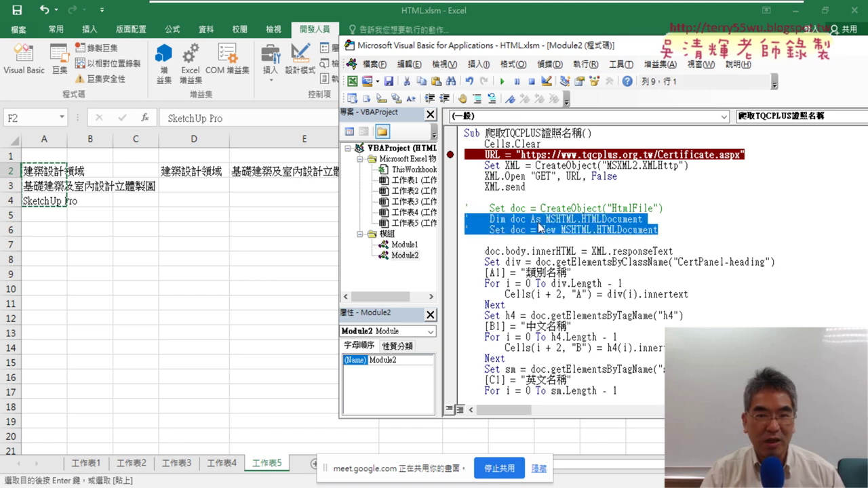
click(491, 98)
click(566, 231)
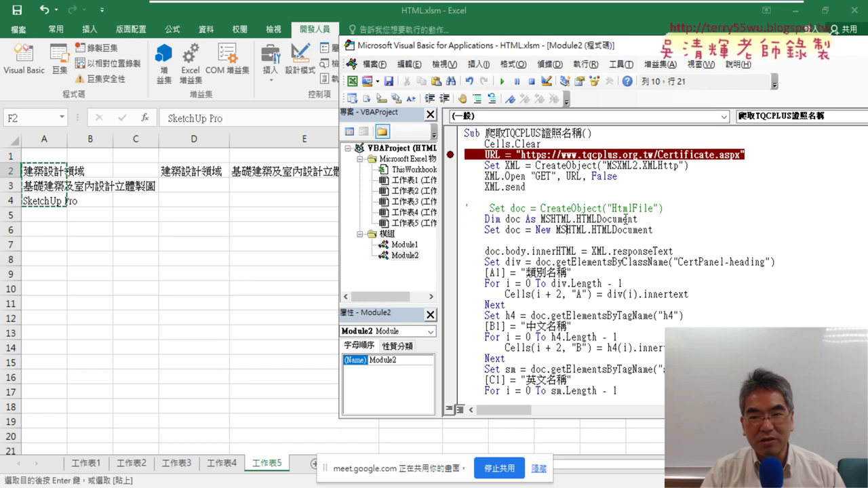
drag(664, 209, 540, 209)
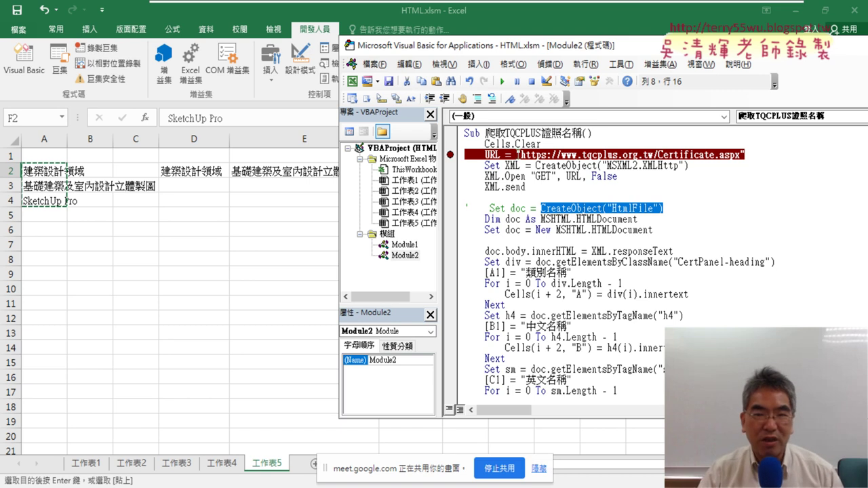
click(504, 84)
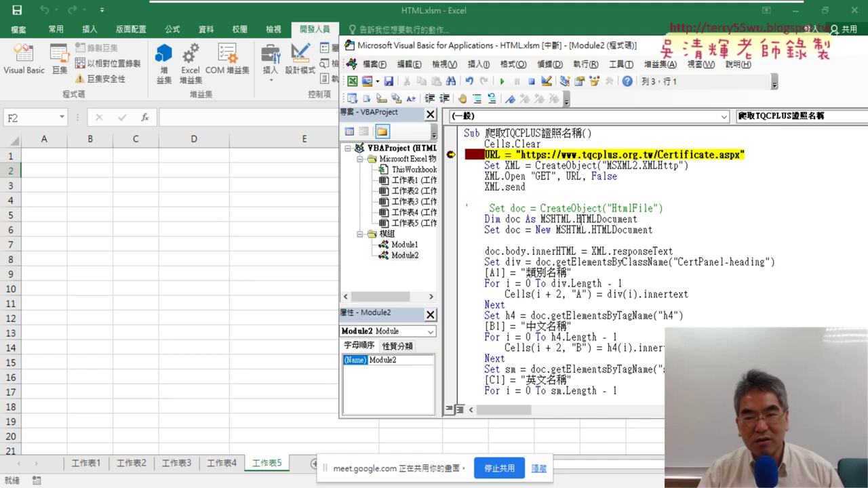
Resume the macro to fill 工作表5 under 類別名稱, 中文名稱 and 英文名稱, then select A1.
drag(592, 231, 655, 231)
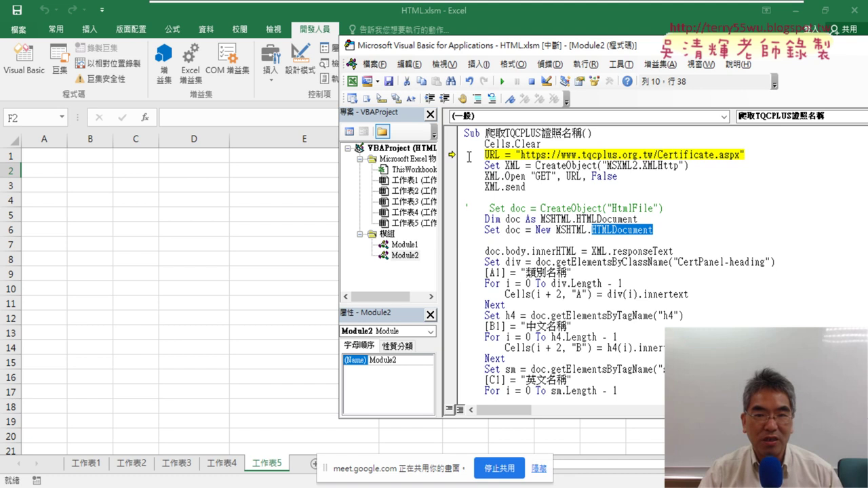
click(501, 81)
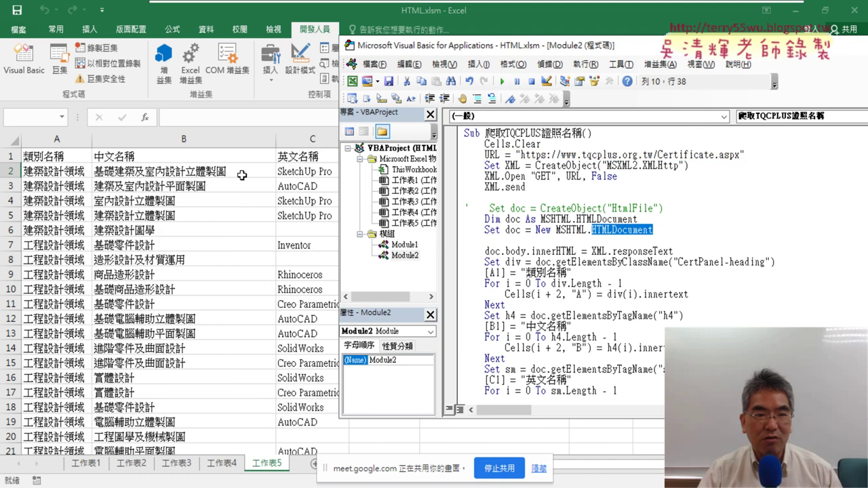
click(232, 271)
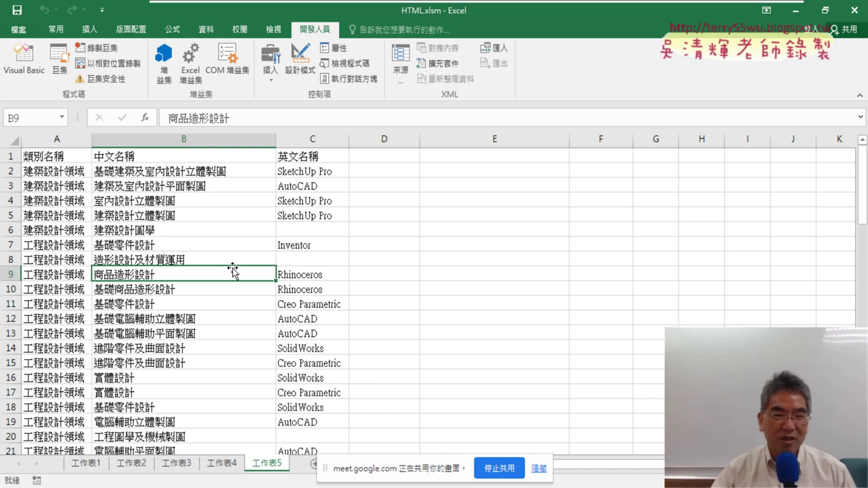
click(56, 158)
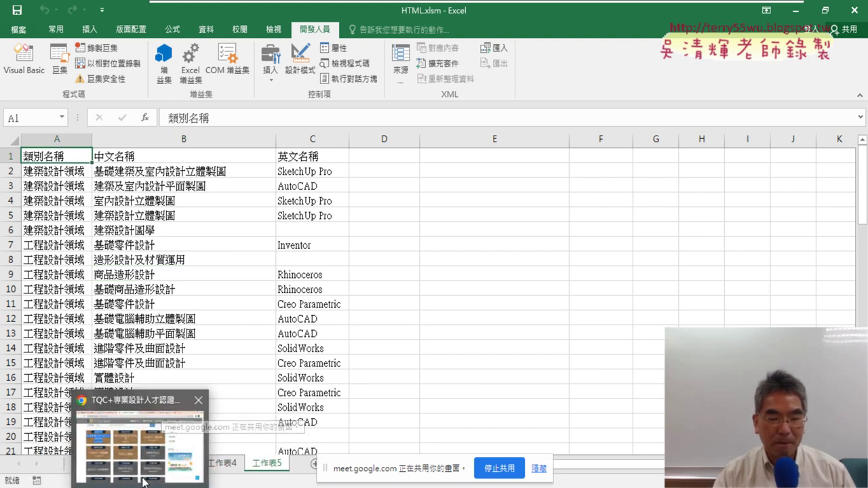
Place the HTML.xlsm workbook window beside the TQC+ certificate page.
click(155, 417)
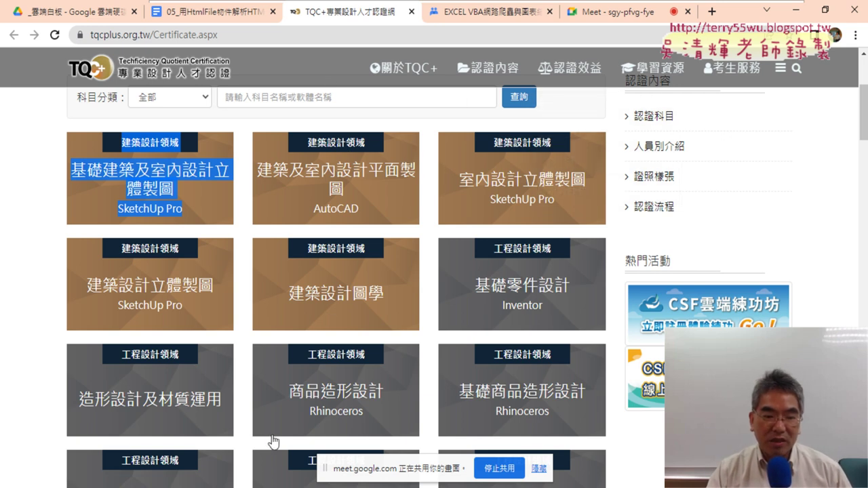
click(171, 483)
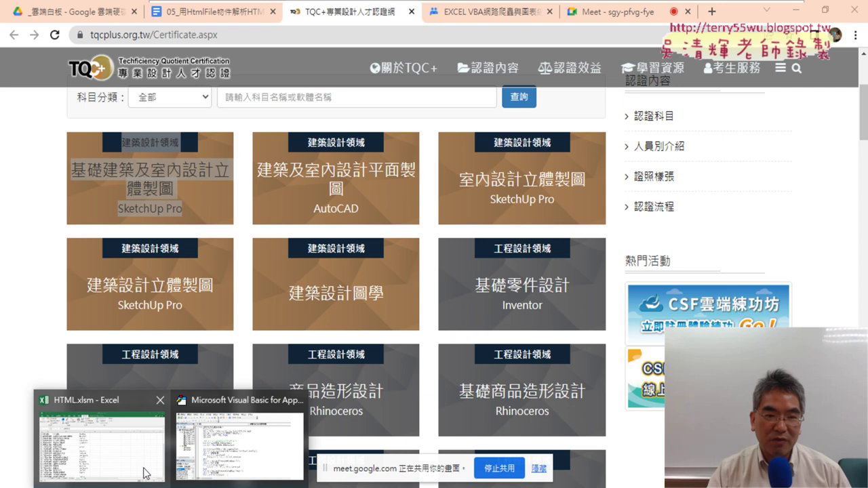
click(136, 456)
mouse_move(538, 13)
mouse_down()
mouse_move(499, 47)
mouse_move(606, 43)
mouse_up()
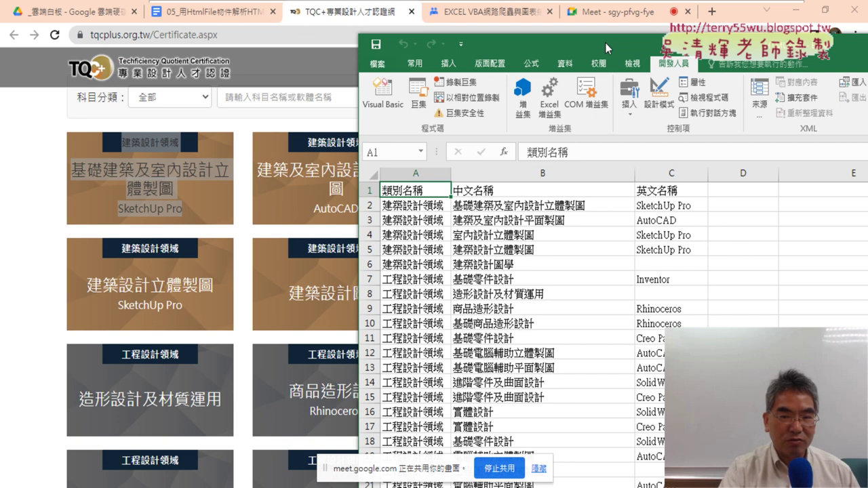
Annotate the first card against row 2 and columns A–C, then clear the marks and return to Chrome.
mouse_move(68, 133)
mouse_down()
mouse_move(67, 211)
mouse_move(196, 124)
mouse_move(212, 203)
mouse_move(78, 217)
mouse_up()
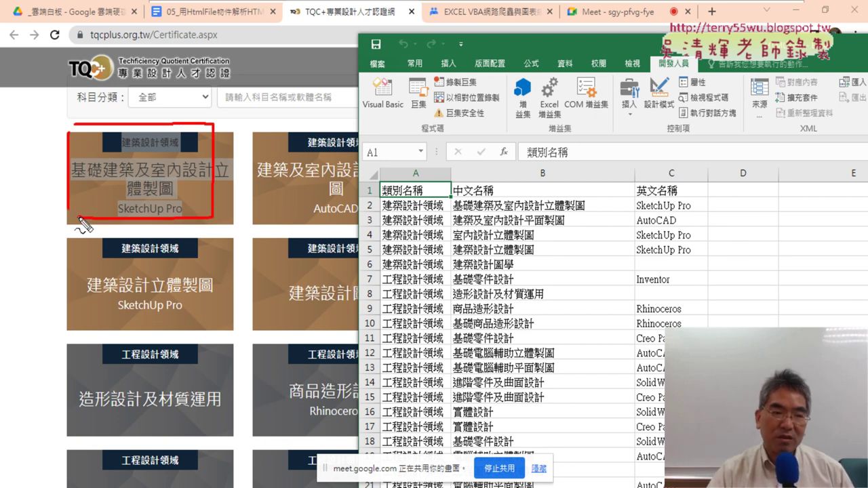
drag(46, 139, 40, 203)
mouse_move(23, 179)
mouse_down()
mouse_move(40, 204)
mouse_move(61, 178)
mouse_up()
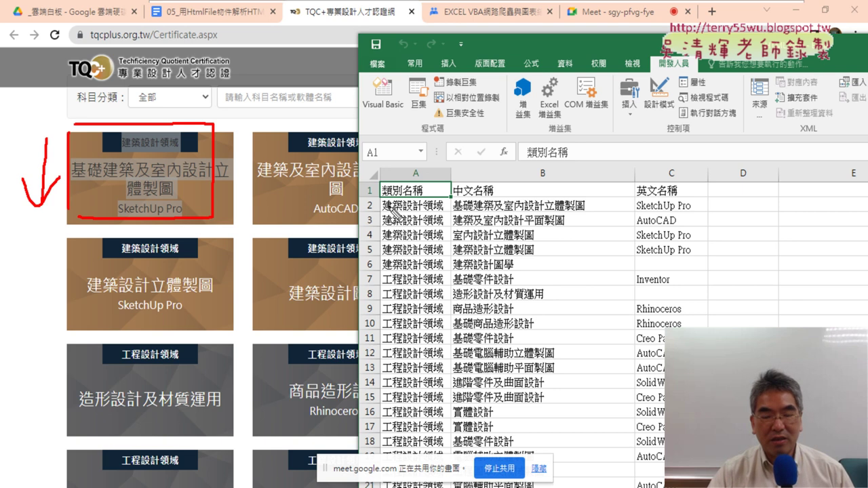
mouse_move(702, 204)
mouse_down()
mouse_move(780, 202)
mouse_move(768, 223)
mouse_up()
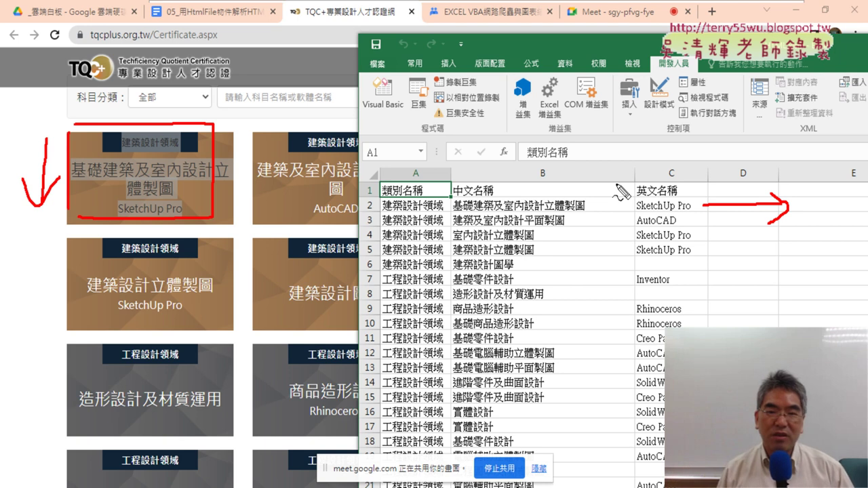
drag(451, 157, 453, 268)
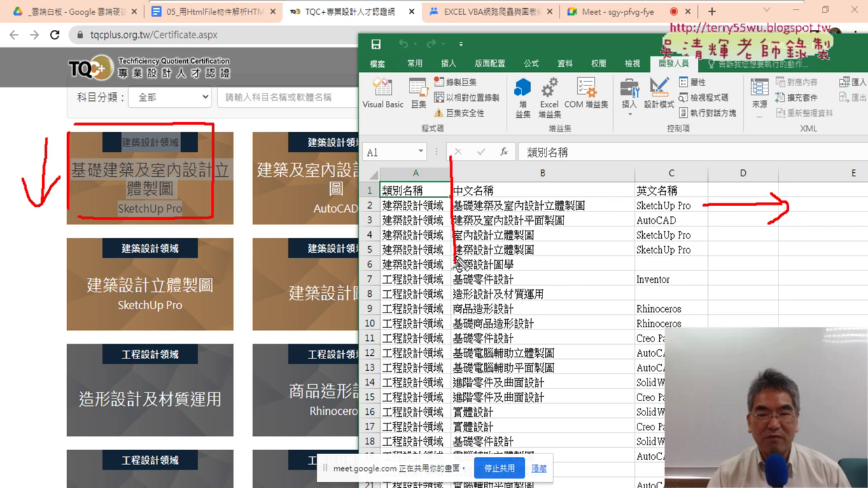
drag(640, 159, 642, 266)
drag(381, 177, 643, 180)
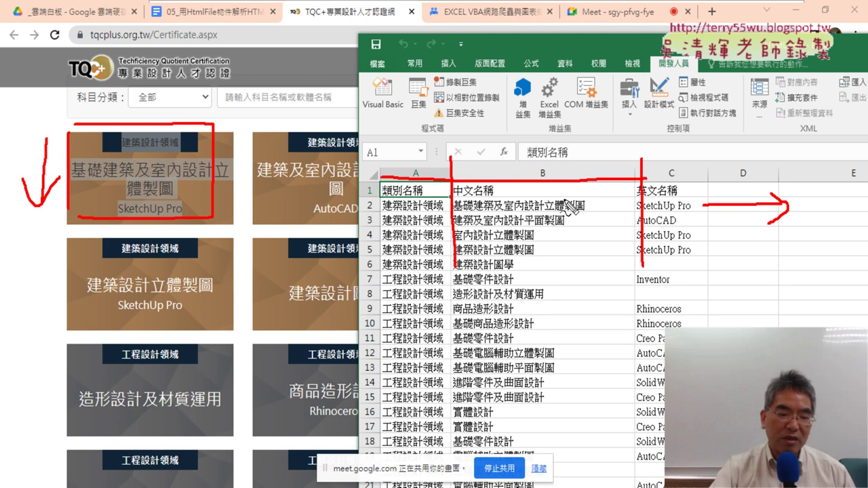
key(Escape)
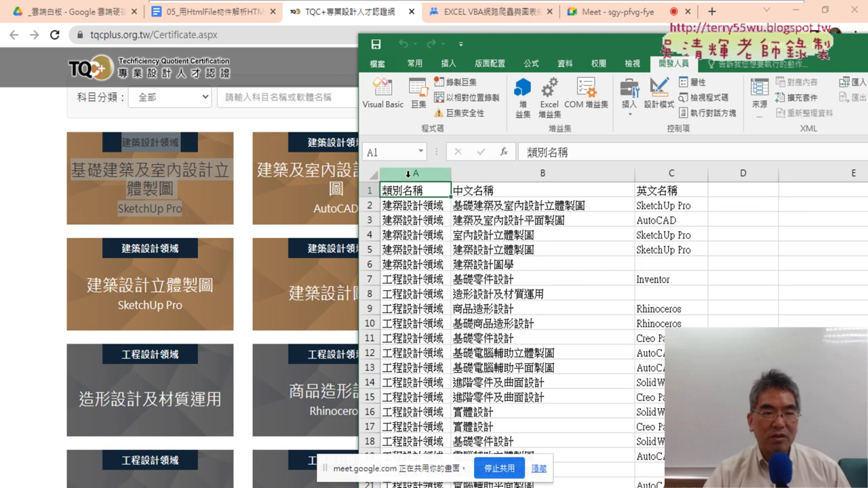
click(41, 135)
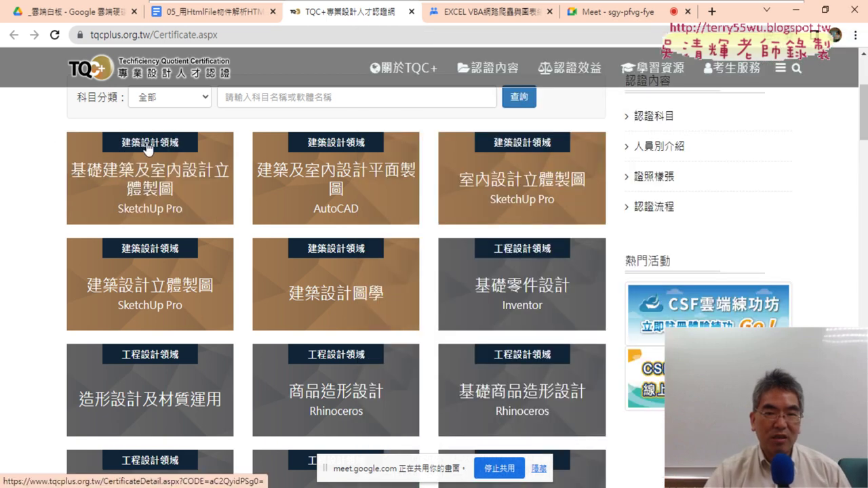
right_click(609, 125)
click(658, 320)
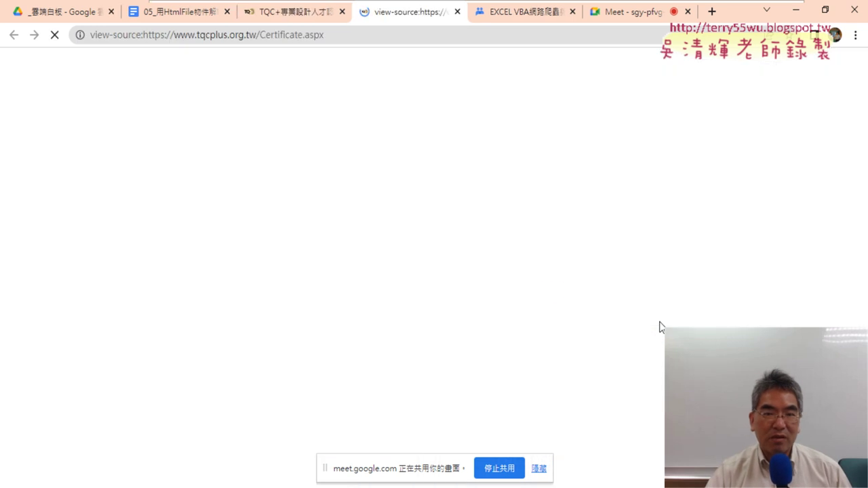
scroll(658, 324, down, 7)
scroll(658, 324, down, 7)
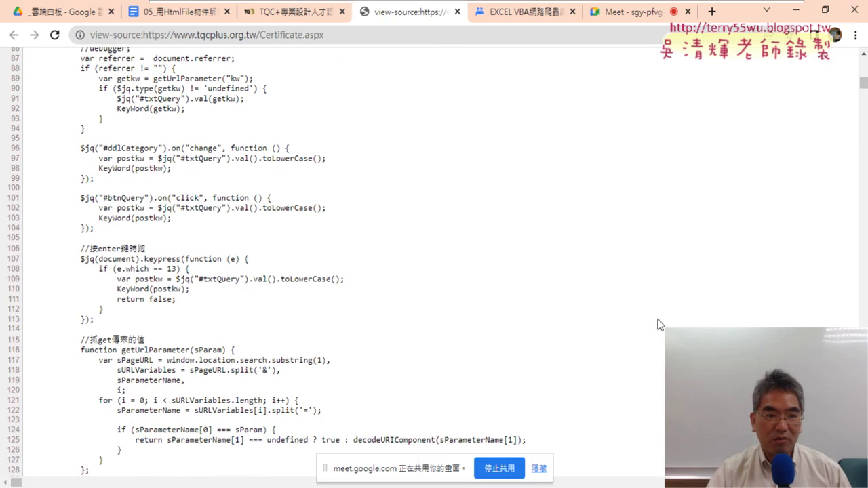
scroll(658, 324, down, 7)
scroll(658, 324, down, 5)
scroll(659, 324, down, 9)
scroll(755, 236, down, 6)
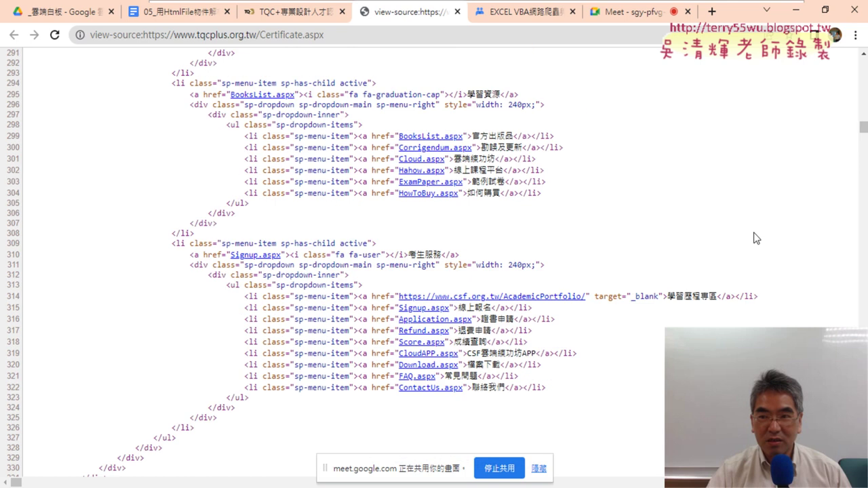
click(861, 175)
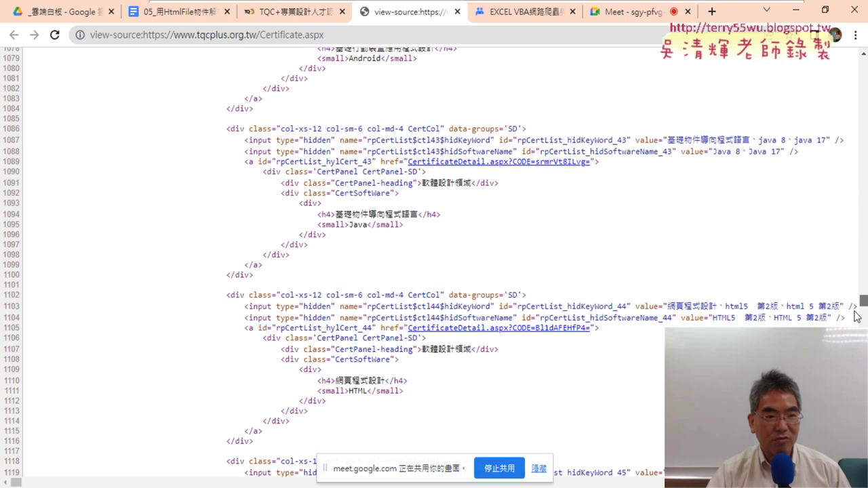
drag(861, 175, 861, 474)
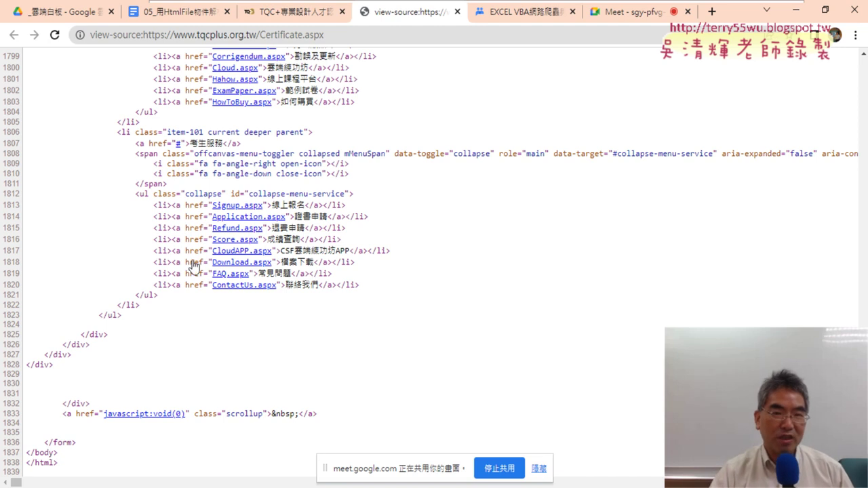
click(458, 12)
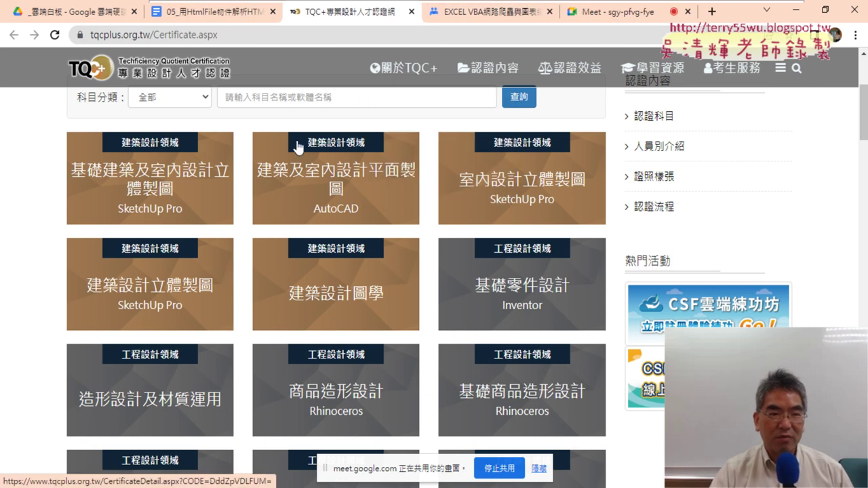
Mark the first card's 建築設計領域 heading, then inspect its HTML with 檢查.
right_click(154, 145)
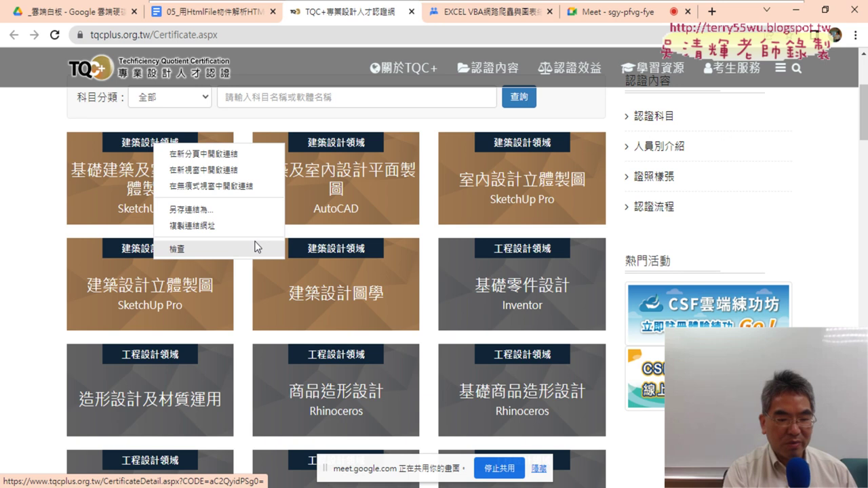
key(ctrl+2)
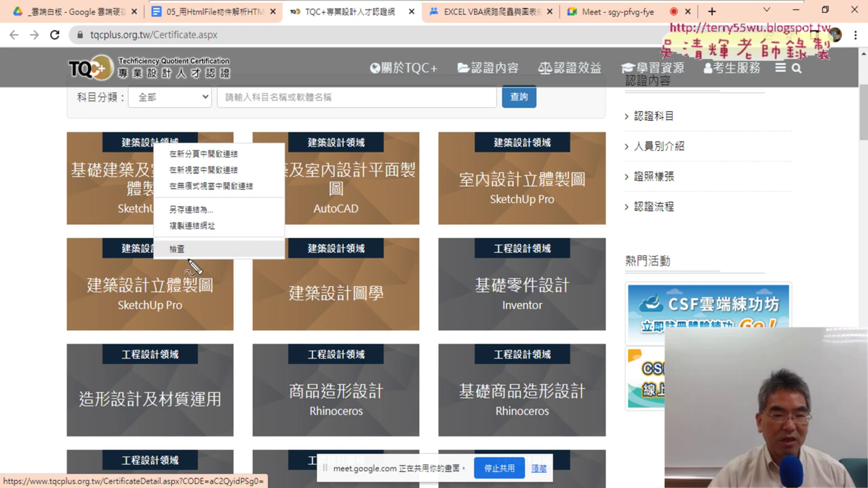
drag(193, 267, 190, 263)
mouse_move(168, 155)
mouse_down()
mouse_move(122, 144)
mouse_move(180, 160)
mouse_up()
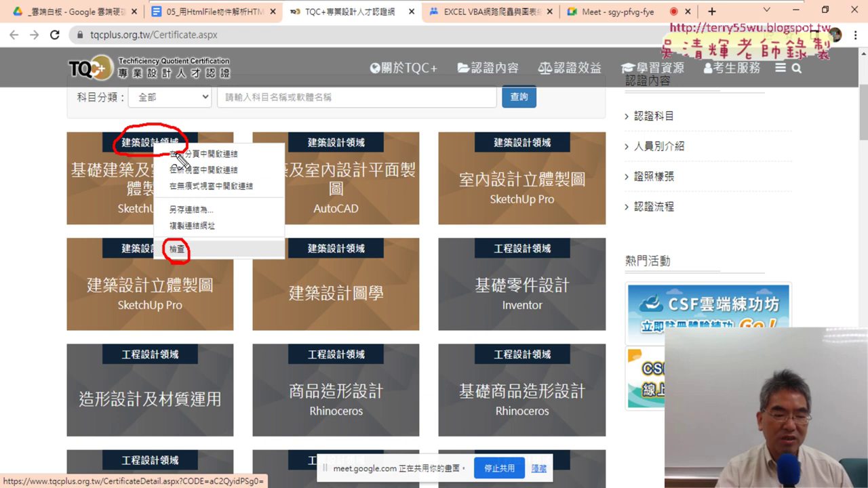
key(Escape)
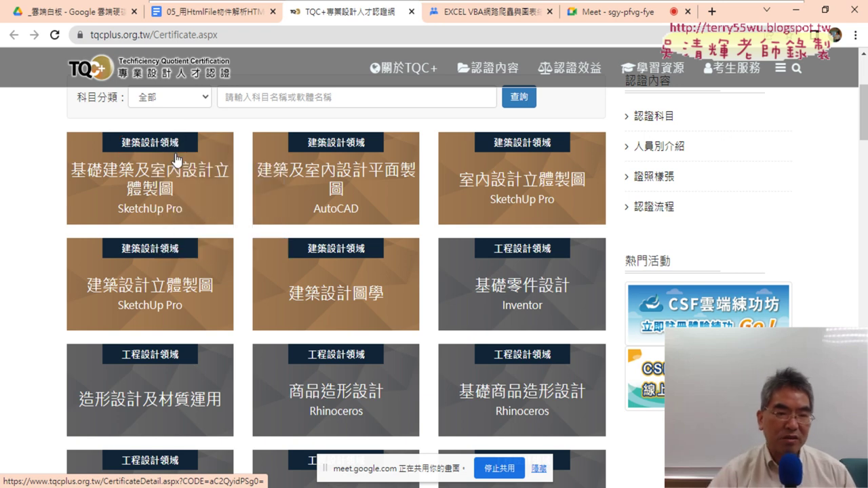
right_click(160, 147)
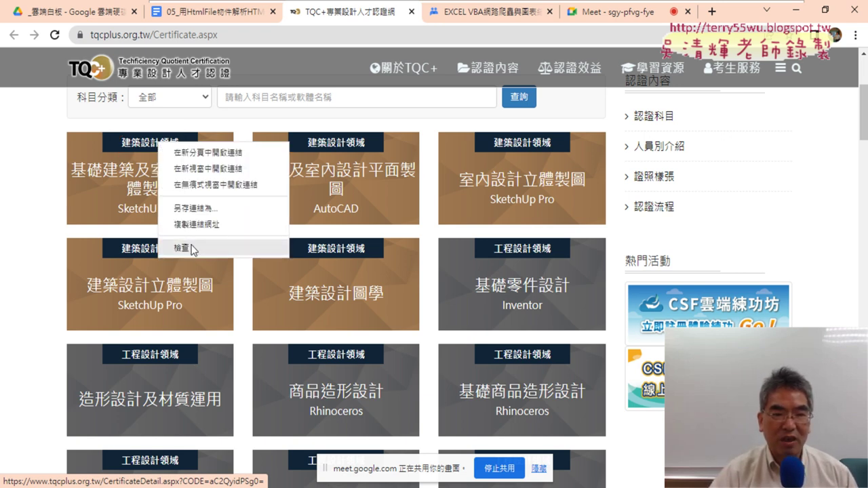
click(181, 248)
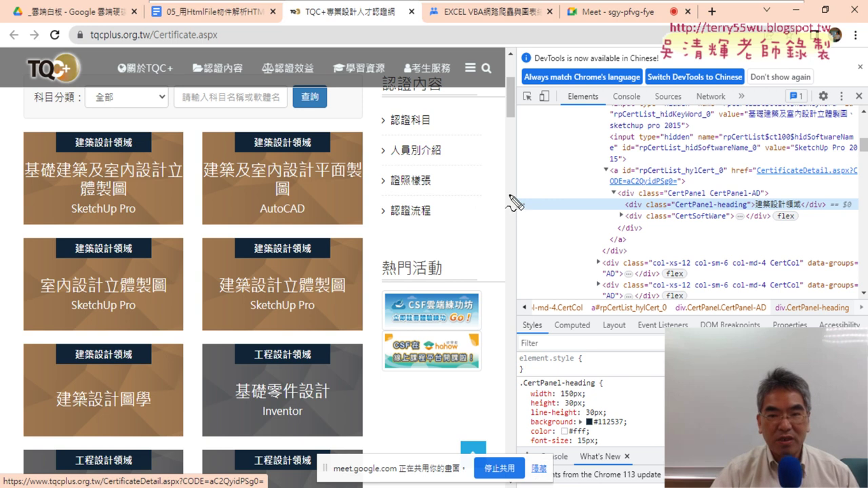
Annotate links between the first tile's heading and its CertPanel-heading div markup, then clear them.
mouse_move(510, 196)
mouse_down()
mouse_move(510, 219)
mouse_move(660, 192)
mouse_move(842, 197)
mouse_move(851, 215)
mouse_up()
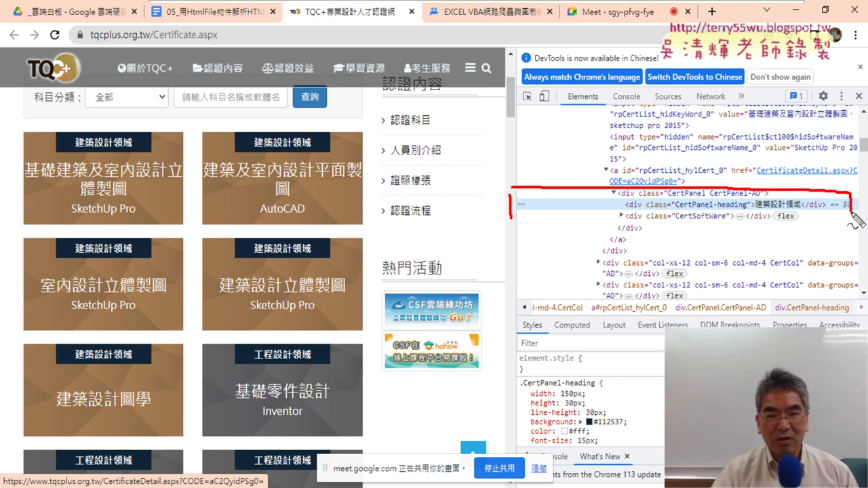
drag(521, 219, 834, 221)
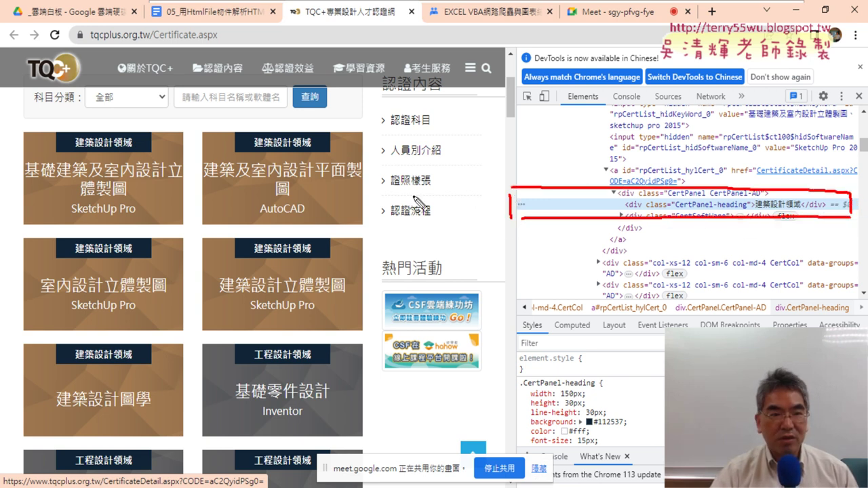
mouse_move(61, 123)
mouse_down()
mouse_move(62, 160)
mouse_move(158, 131)
mouse_move(65, 155)
mouse_up()
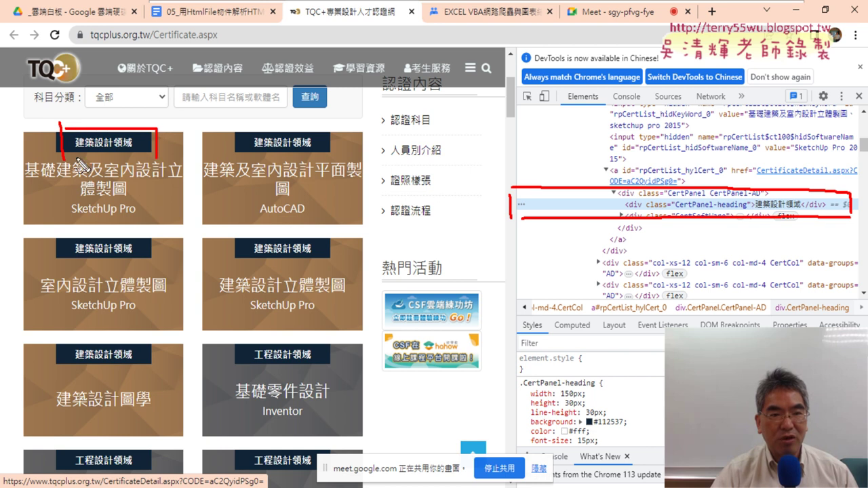
mouse_move(143, 120)
mouse_down()
mouse_move(397, 153)
mouse_move(514, 204)
mouse_move(497, 218)
mouse_up()
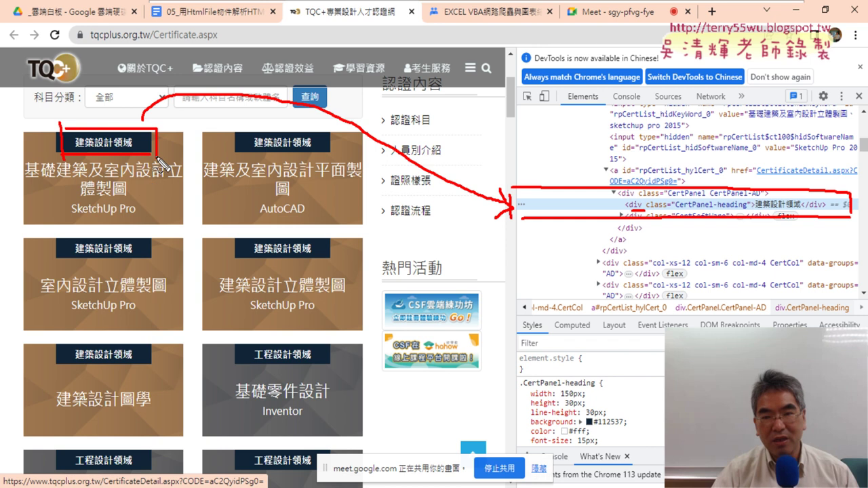
drag(628, 211, 644, 211)
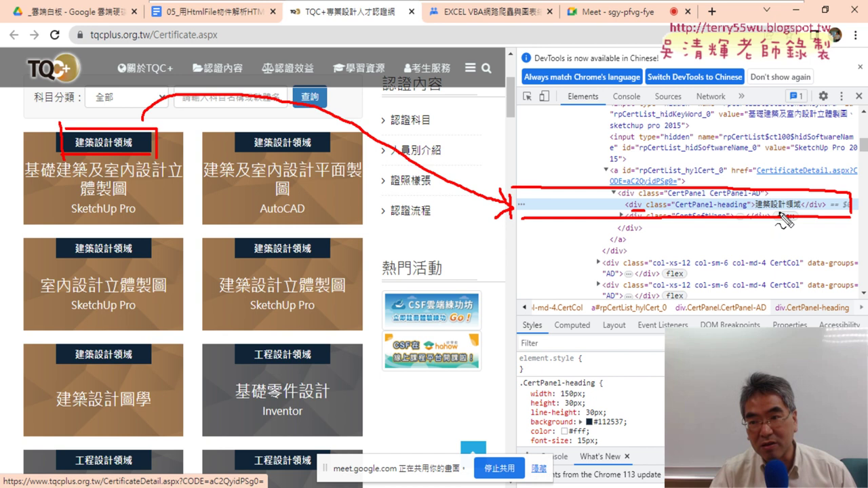
drag(760, 210, 798, 213)
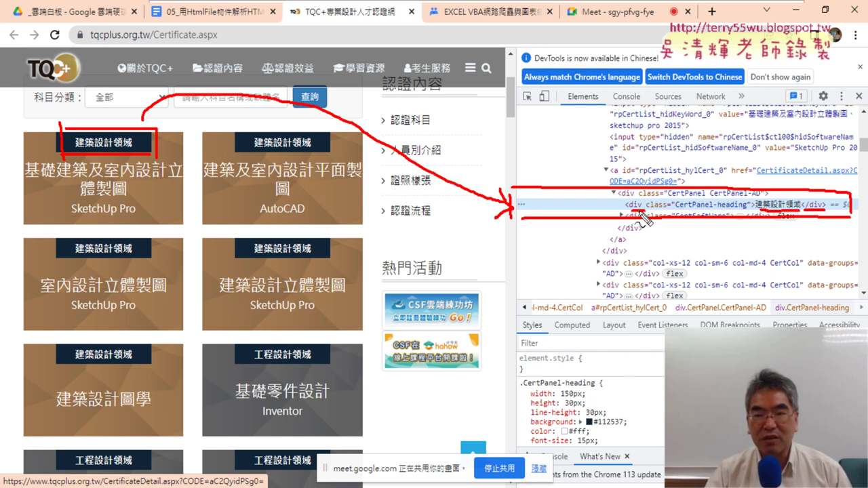
drag(643, 217, 648, 206)
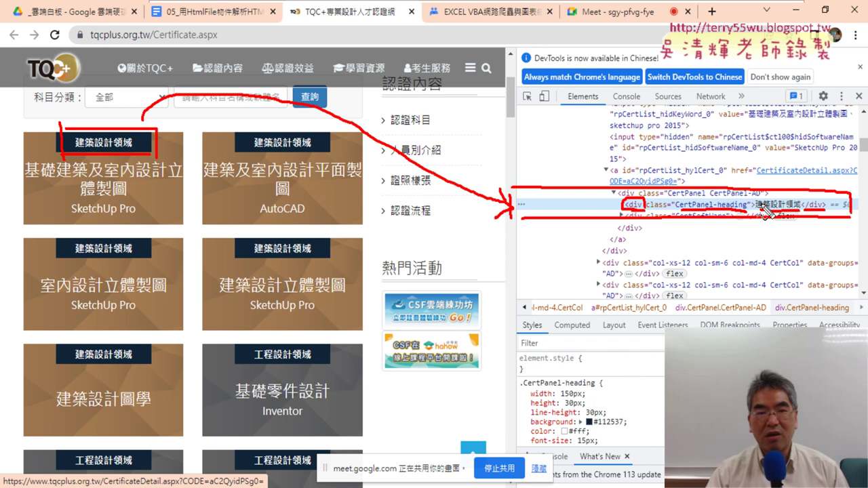
key(Escape)
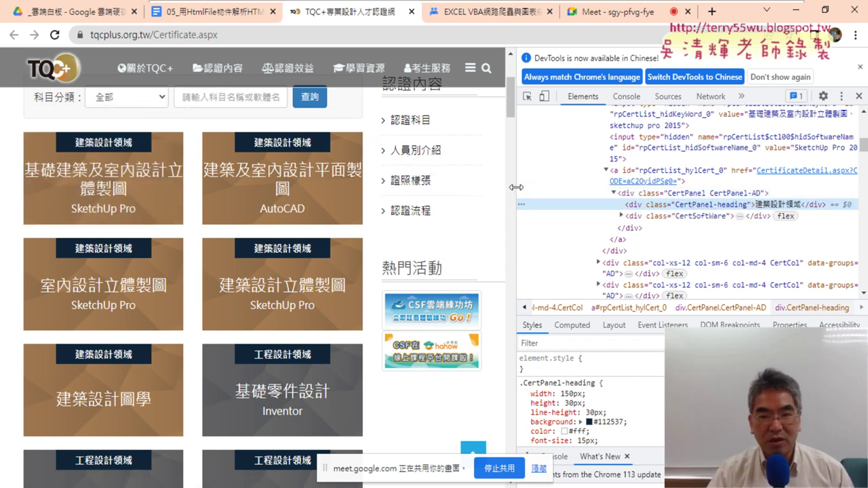
Widen the page, inspect the AutoCAD card, and select its CertPanel-heading class value.
drag(515, 188, 555, 188)
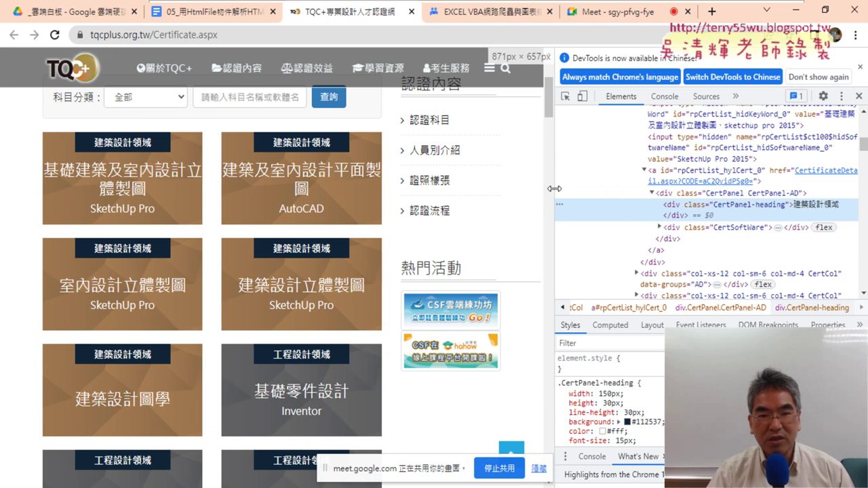
right_click(294, 146)
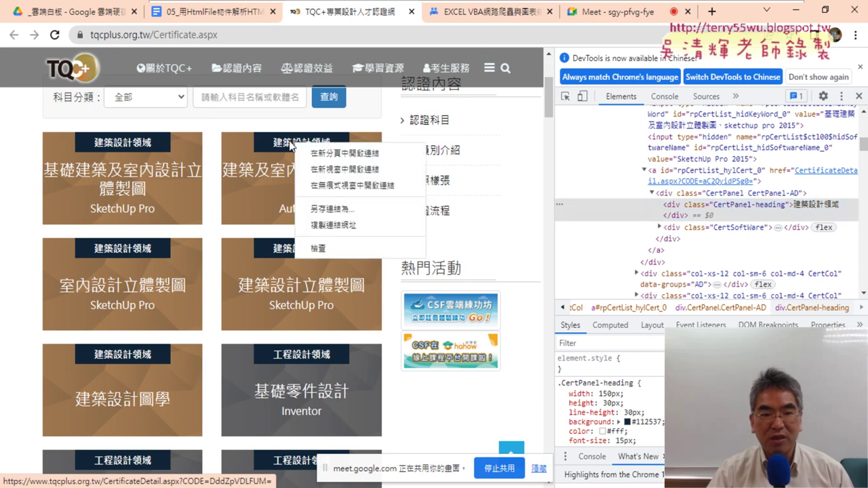
click(331, 247)
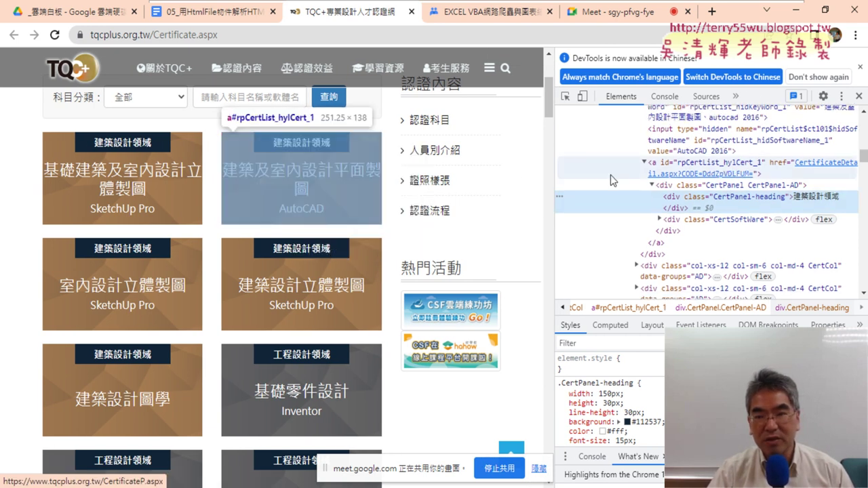
double_click(764, 199)
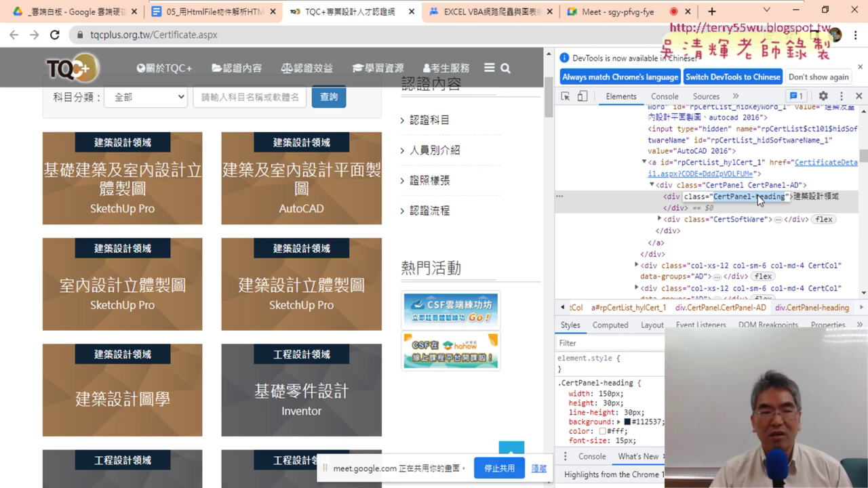
right_click(123, 177)
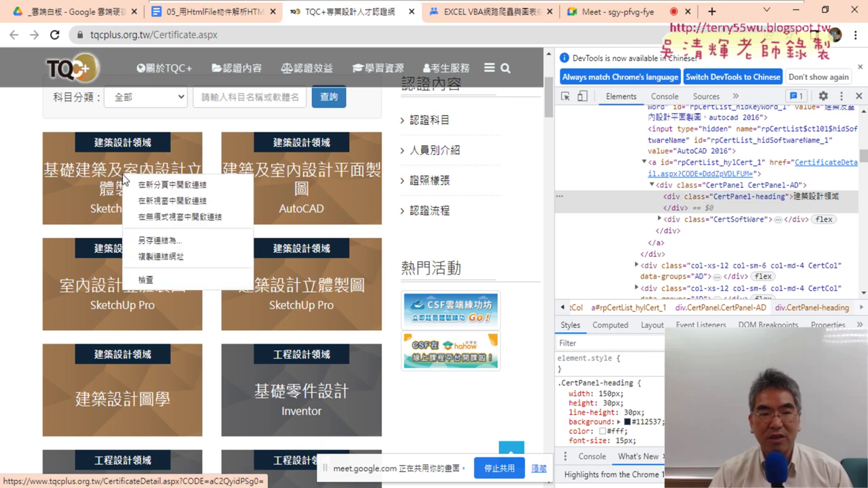
Inspect and mark the first tile's h4 title and SketchUp Pro small element, then start an element search.
click(149, 281)
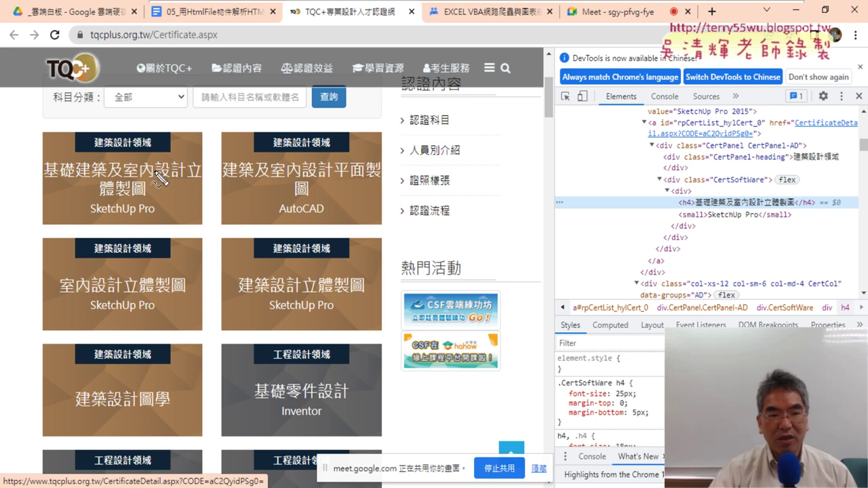
mouse_move(146, 207)
mouse_down()
mouse_move(197, 180)
mouse_move(163, 205)
mouse_move(200, 170)
mouse_move(325, 112)
mouse_move(562, 204)
mouse_move(548, 216)
mouse_up()
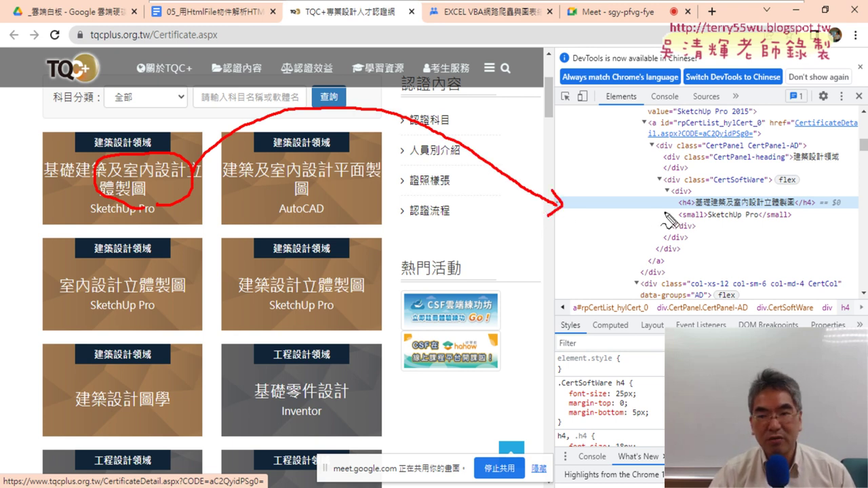
mouse_move(671, 204)
mouse_down()
mouse_move(670, 211)
mouse_move(779, 192)
mouse_move(824, 200)
mouse_move(820, 211)
mouse_move(786, 215)
mouse_move(821, 212)
mouse_up()
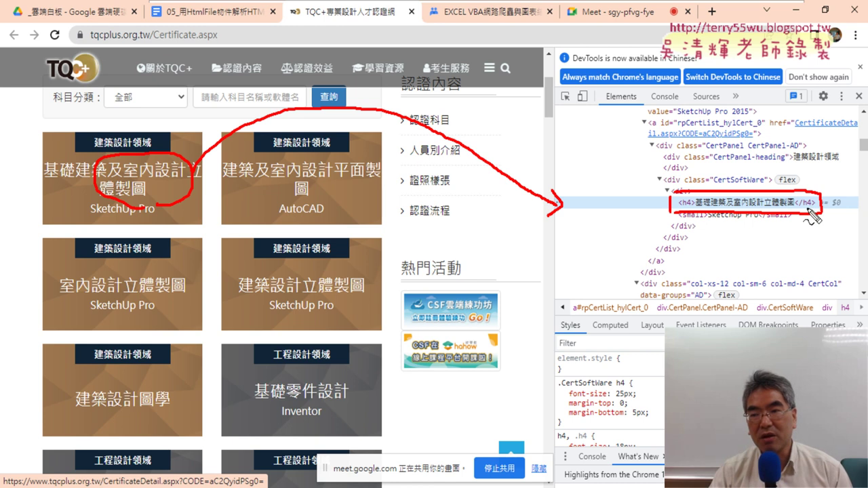
drag(683, 212, 694, 215)
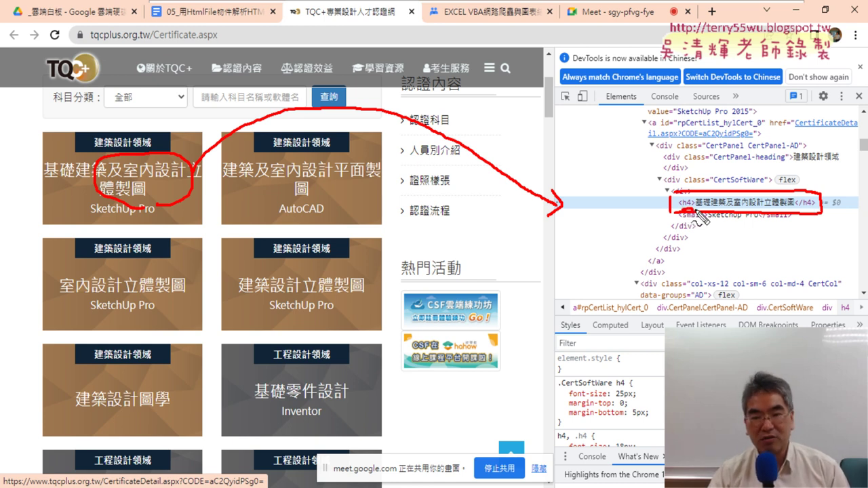
key(Escape)
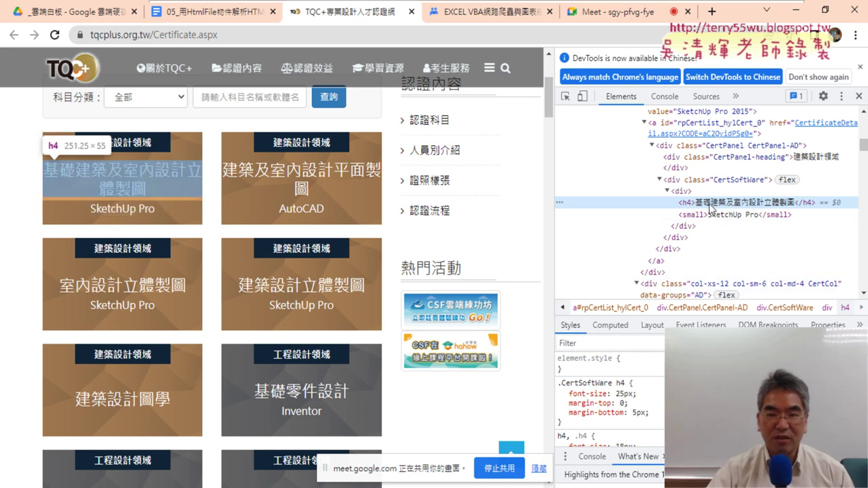
key(ctrl+f)
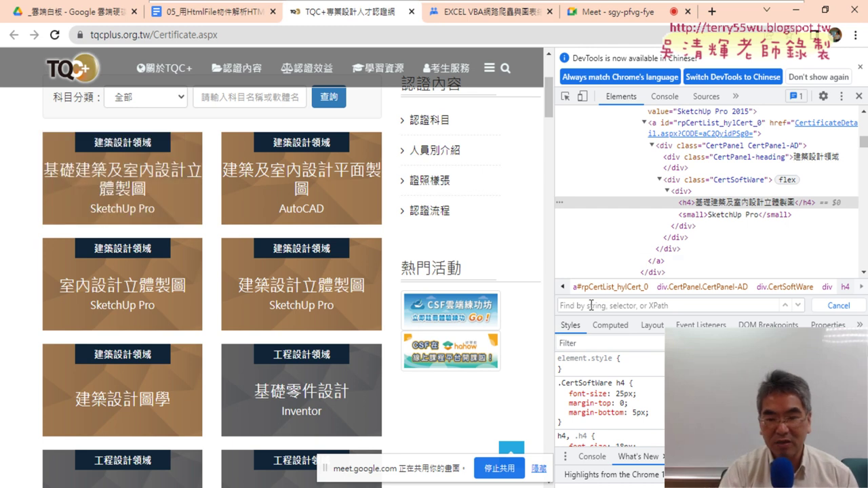
Search the elements for <h4 and inspect the card heading's markup.
text(<)
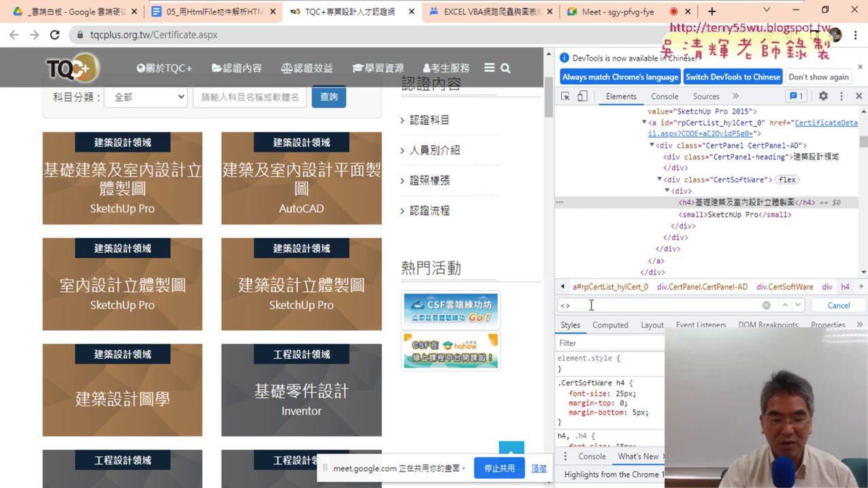
text(h4)
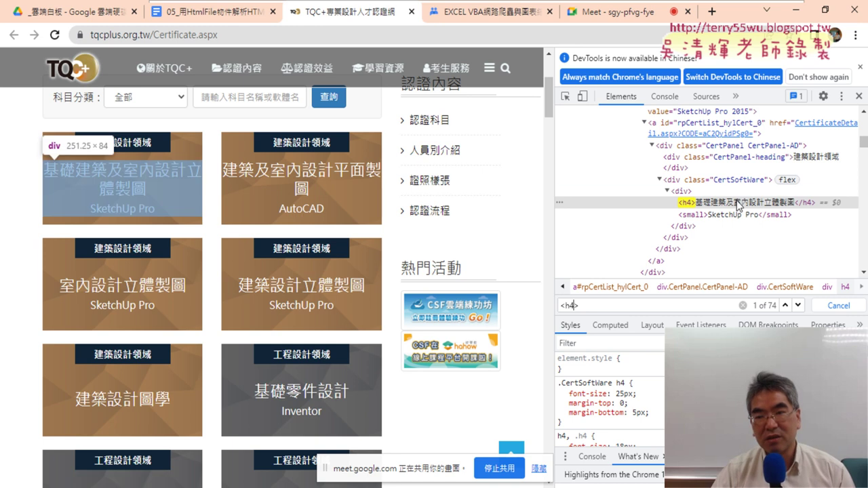
right_click(131, 145)
click(161, 242)
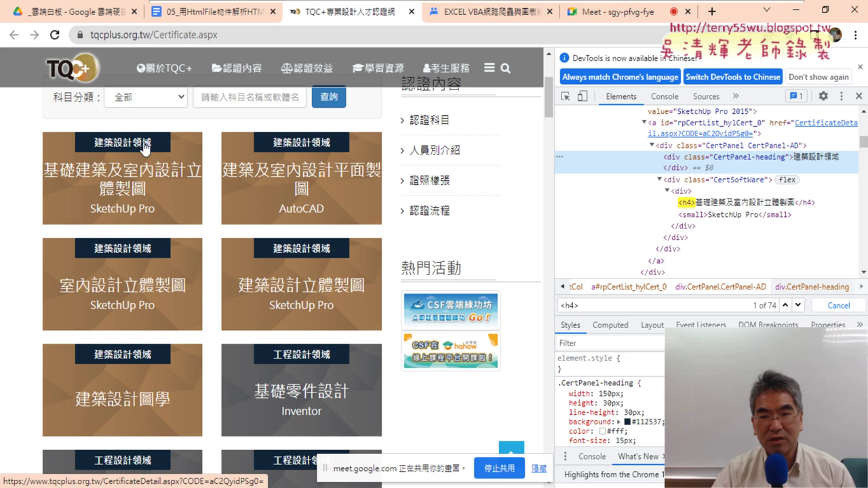
Copy the CertPanel-heading class name and search the elements for it, finding 74 matches.
double_click(712, 158)
key(ctrl+c)
right_click(739, 161)
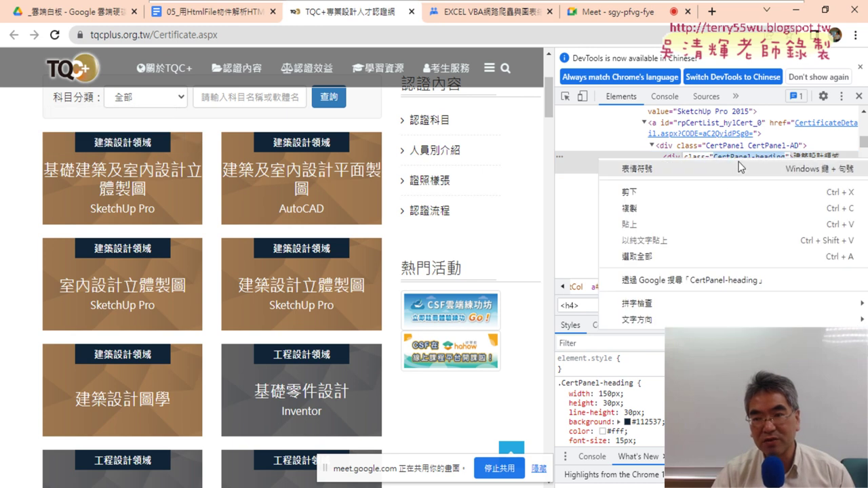
click(692, 210)
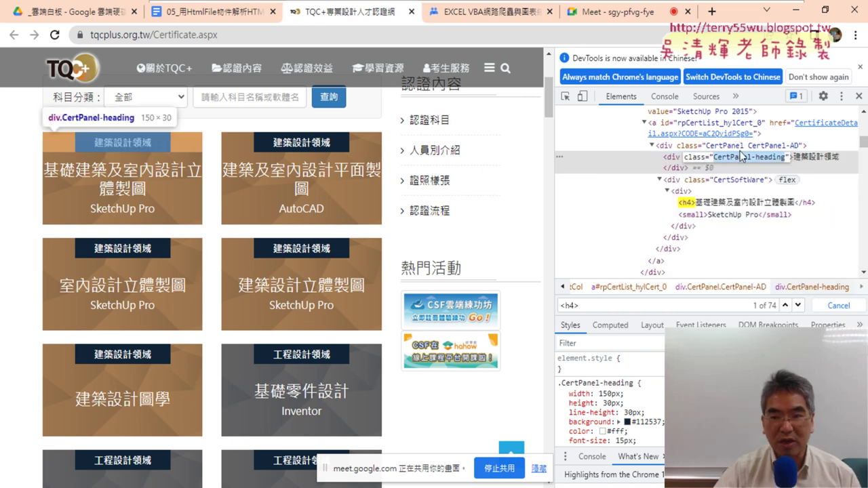
key(ctrl+f)
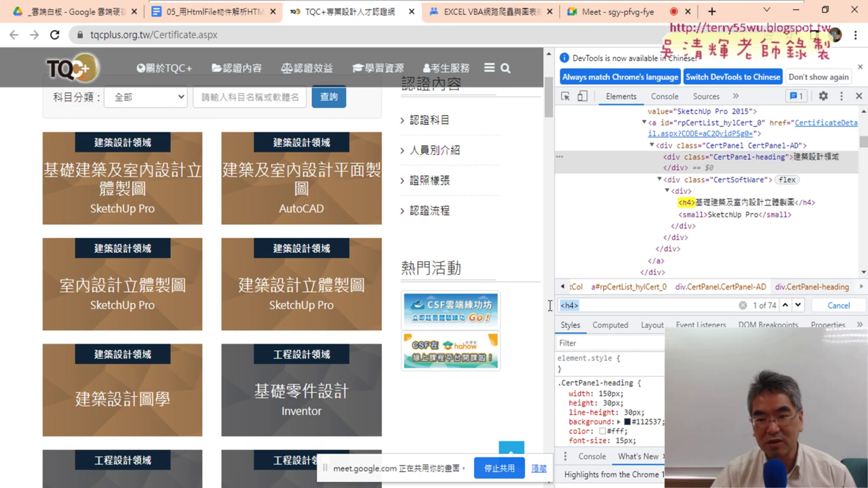
key(ctrl+v)
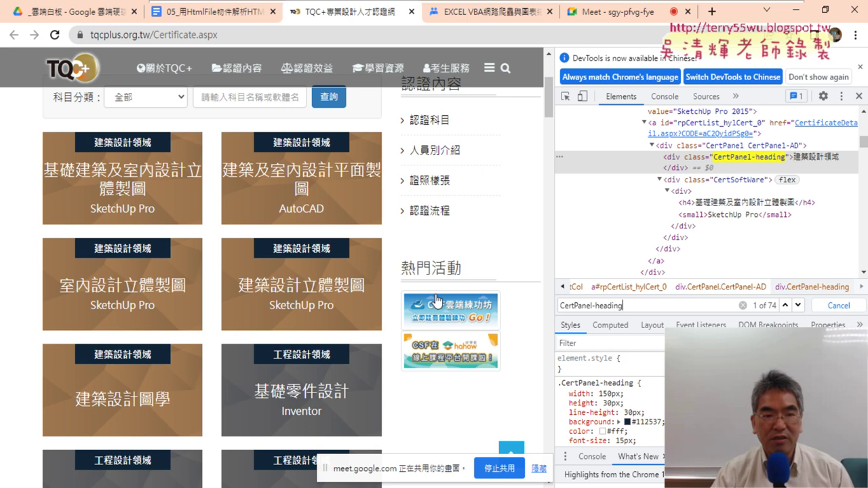
Inspect the first card's SketchUp Pro subtitle and copy its small tag name.
right_click(119, 215)
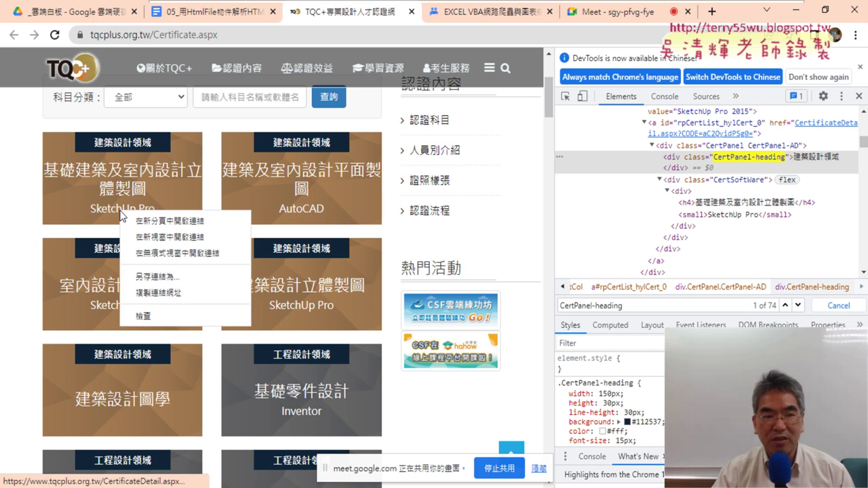
click(143, 316)
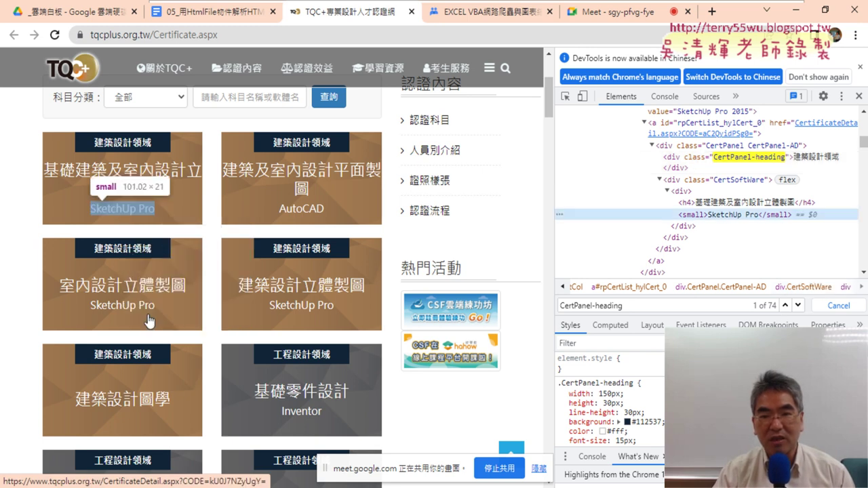
double_click(692, 214)
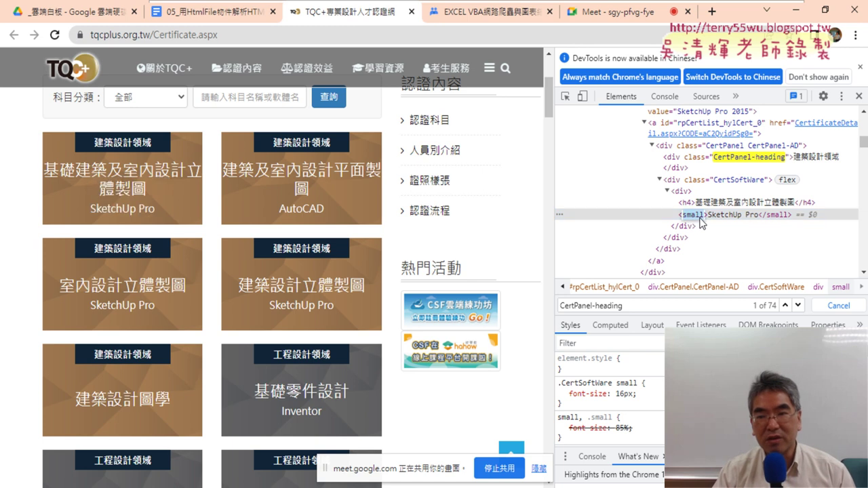
right_click(699, 216)
click(699, 278)
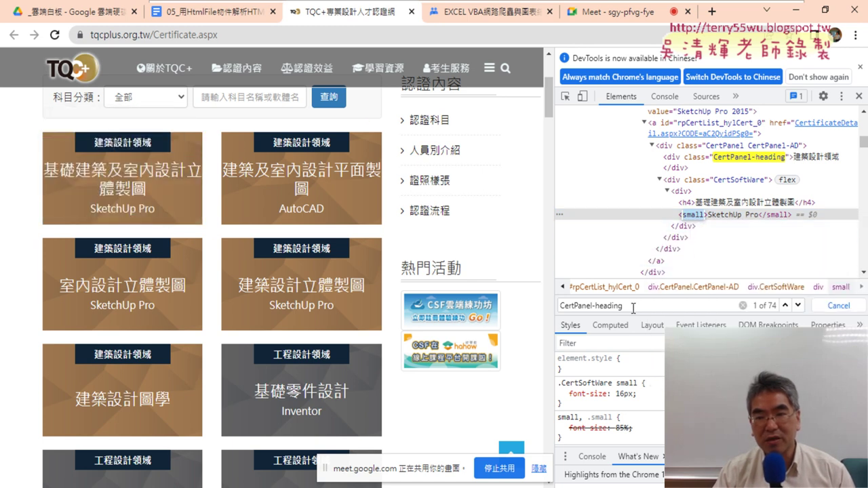
Search the Elements panel for <small, finding 1 of 74 matches.
key(Tab)
drag(630, 309, 527, 310)
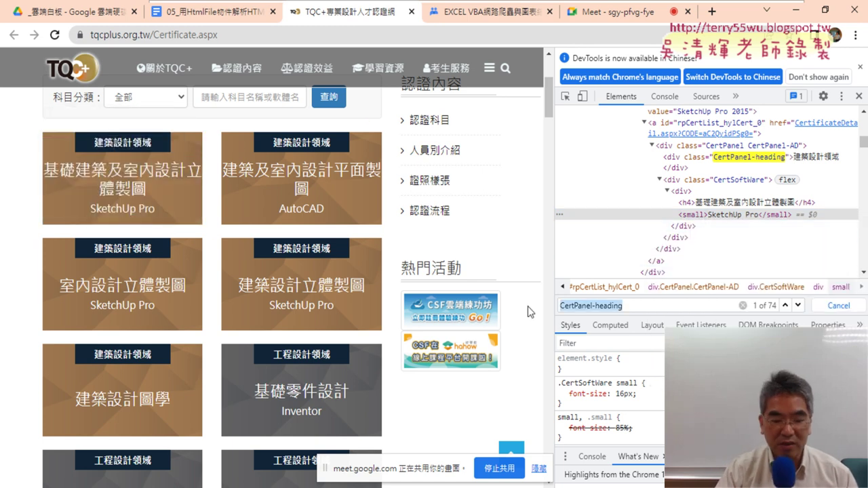
text(small)
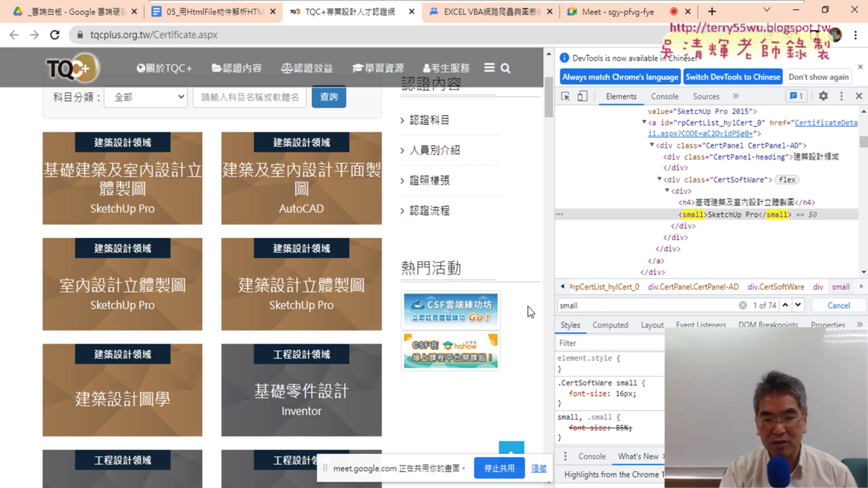
text(<)
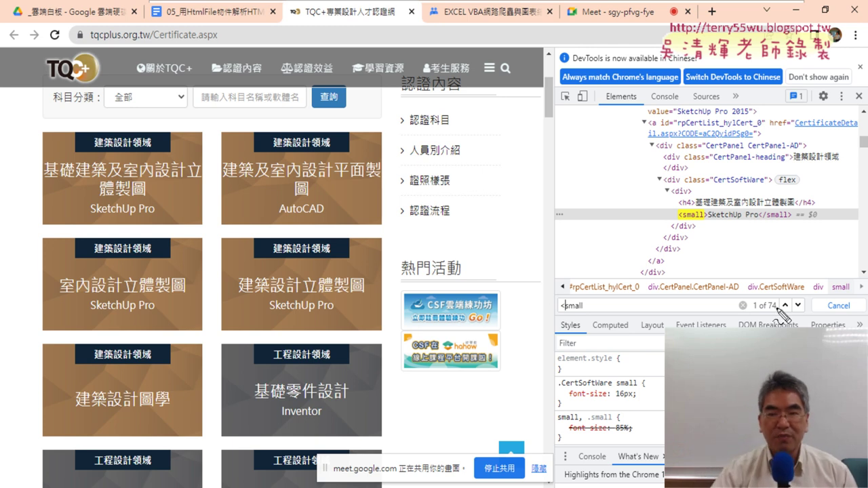
Annotate the 74 match count, the category heading and the Chinese certificate title, then clear the annotations.
drag(778, 301, 780, 307)
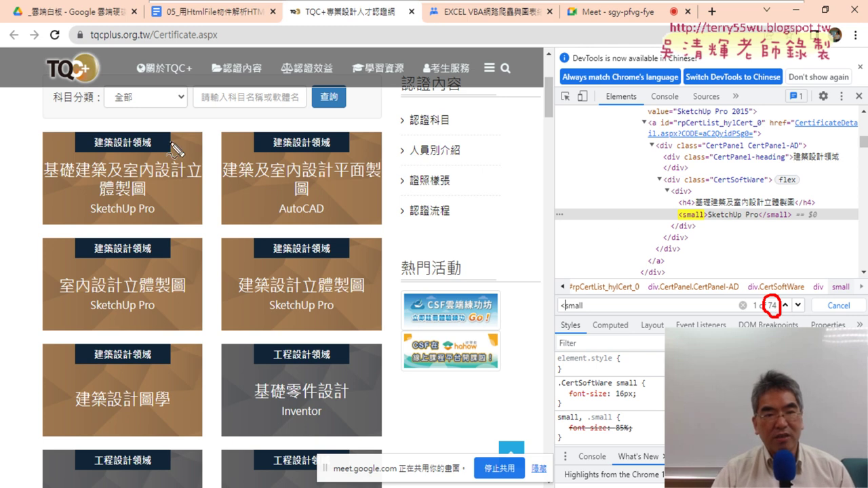
mouse_move(151, 150)
mouse_down()
mouse_move(103, 154)
mouse_move(153, 143)
mouse_up()
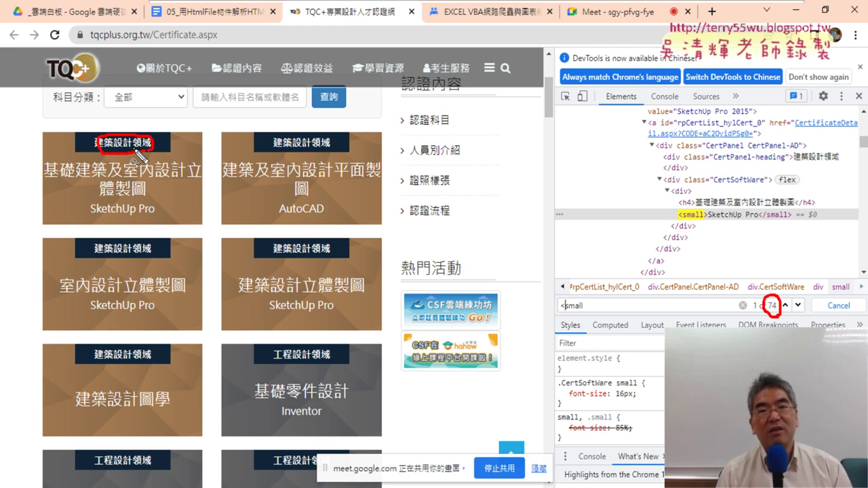
mouse_move(146, 195)
mouse_down()
mouse_move(170, 187)
mouse_move(145, 216)
mouse_up()
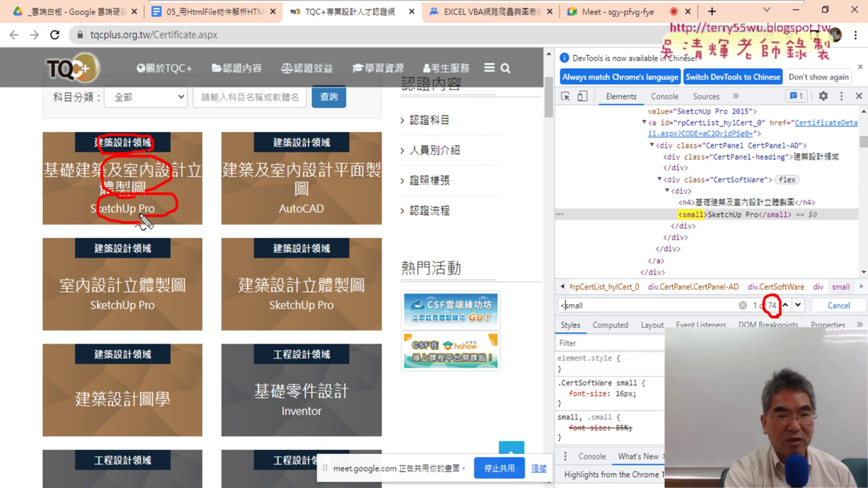
key(Escape)
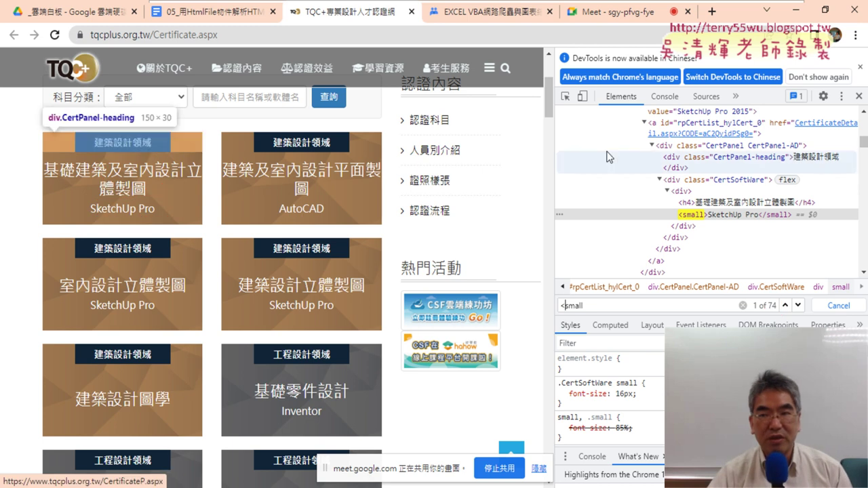
Close DevTools and return to the 05_用HtmlFile物件解析HTML lesson document.
click(858, 96)
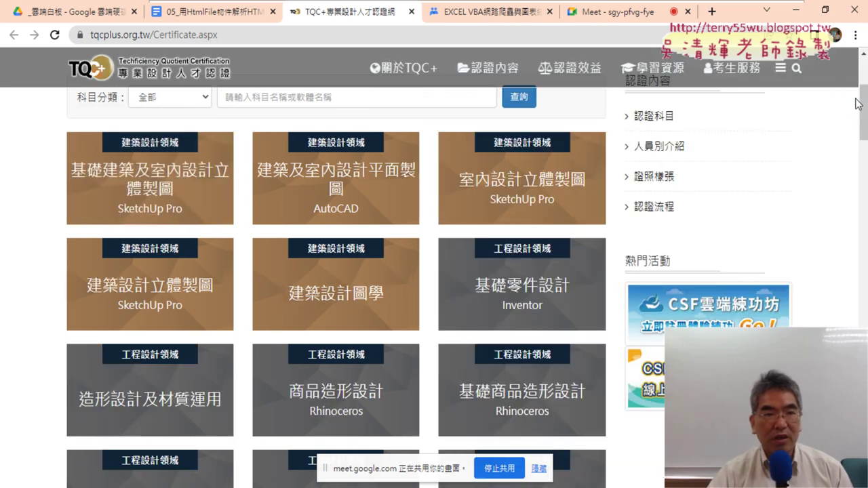
click(204, 13)
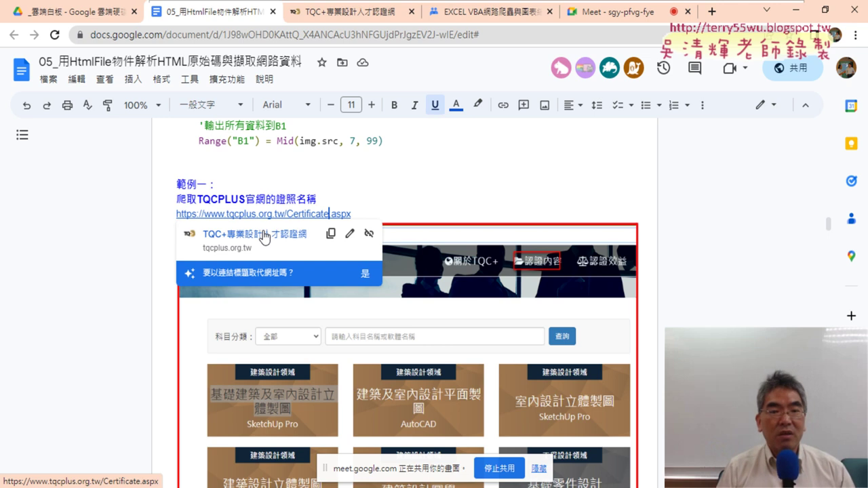
Return to the TQC+專業設計人才認證網 certificate card grid page.
click(348, 12)
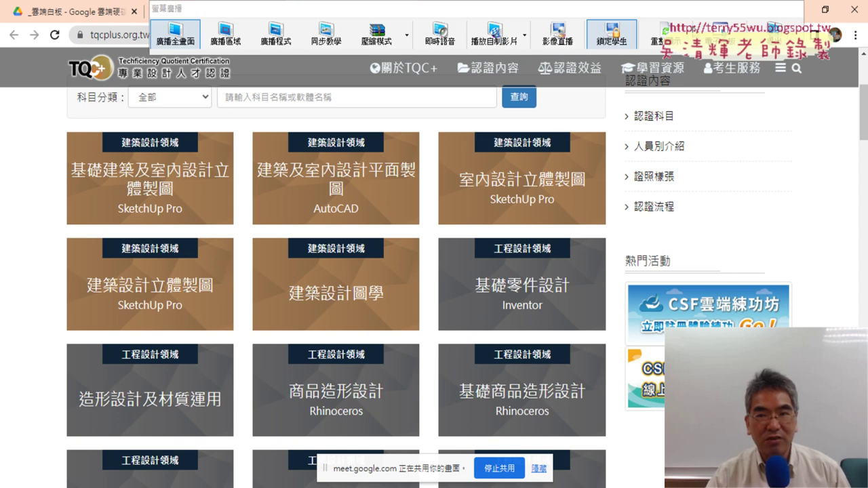
click(611, 30)
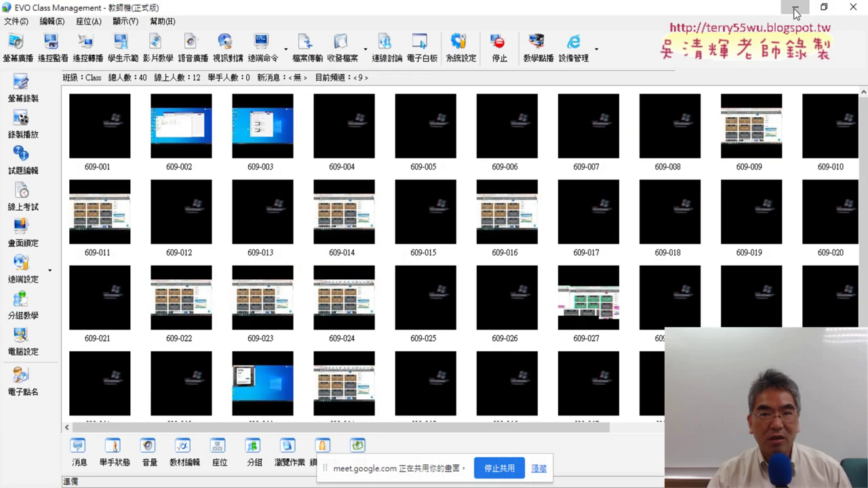
key(alt+Tab)
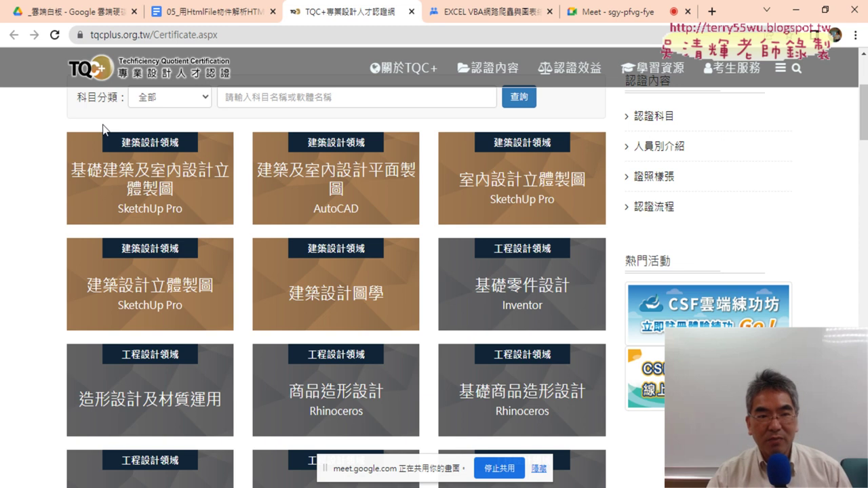
drag(119, 143, 207, 145)
click(38, 135)
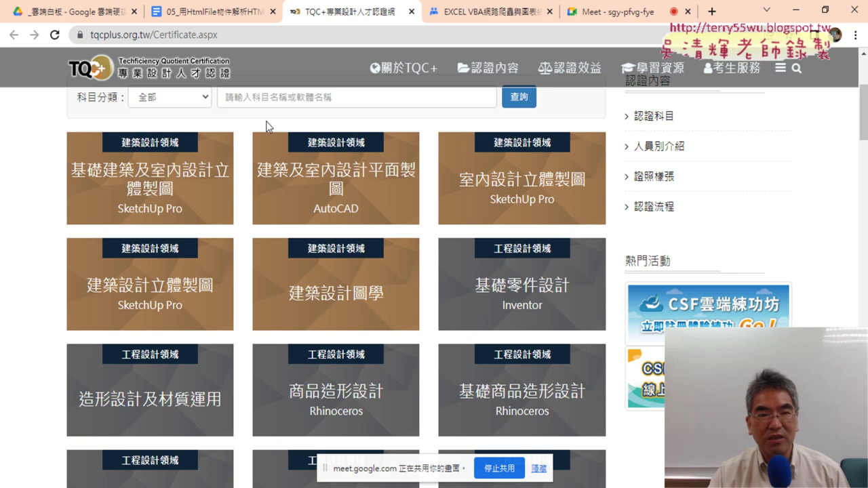
scroll(266, 127, up, 1)
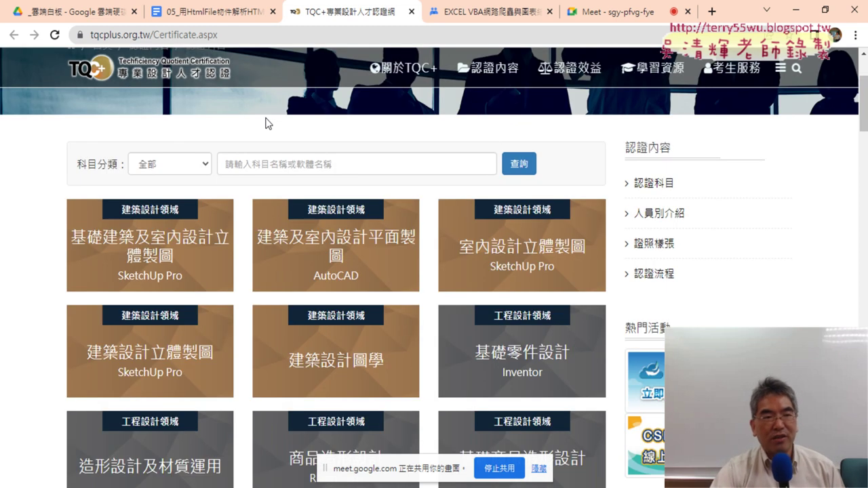